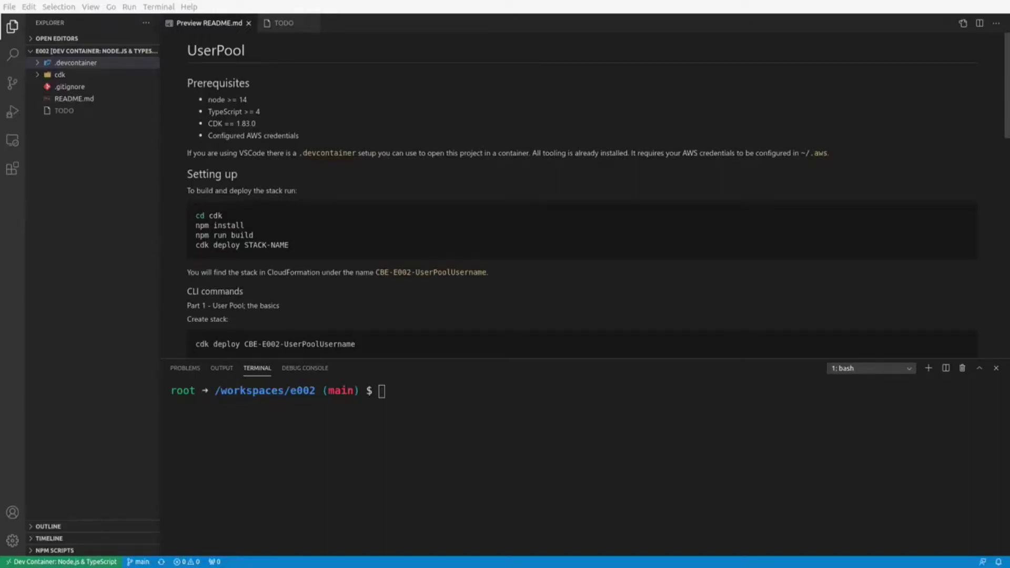
Change the terminal's working directory to the project's cdk folder.
{"action": "key", "text": "Down"}
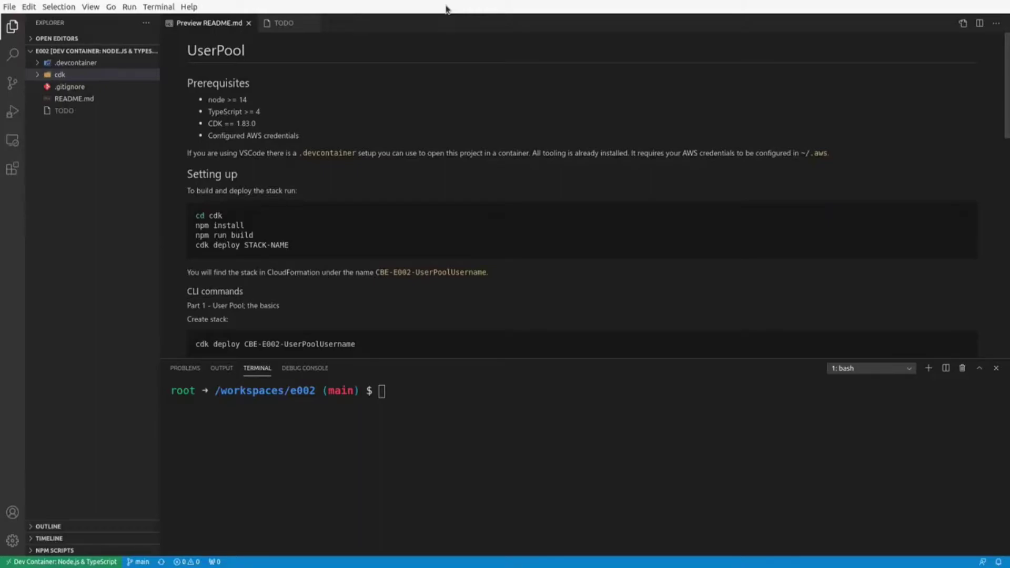
{"action": "left_click", "coordinate": [402, 430]}
{"action": "type", "text": "cd cd"}
{"action": "key", "text": "Tab"}
{"action": "key", "text": "Return"}
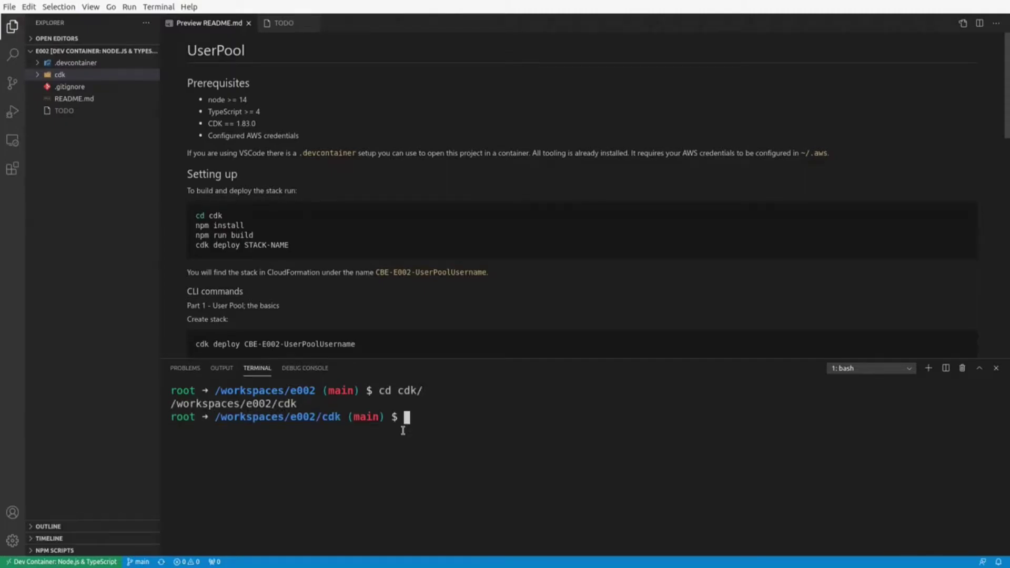
Install the project dependencies with npm install and compile the project with npm run build.
{"action": "type", "text": "npm install"}
{"action": "key", "text": "Return"}
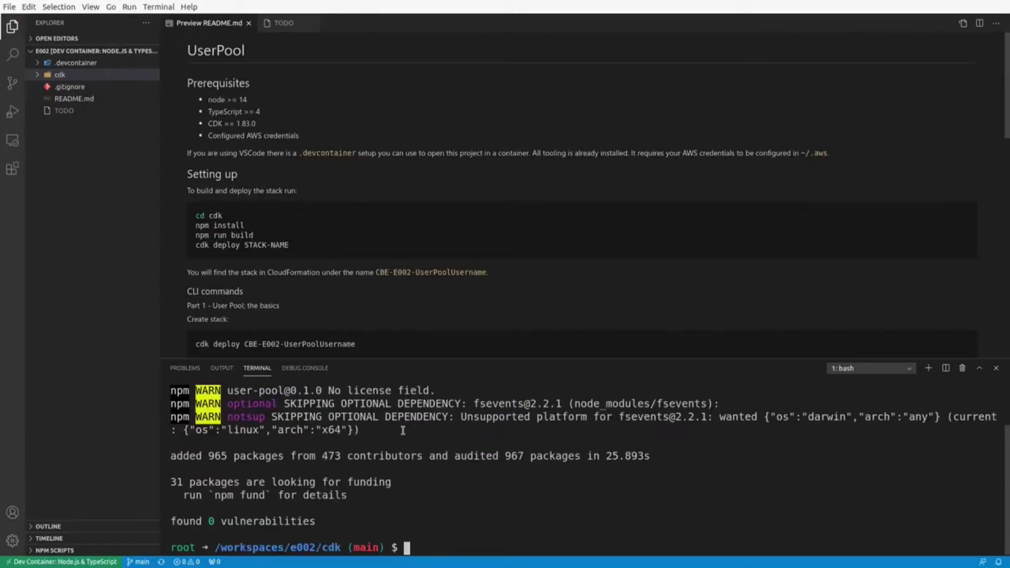
{"action": "type", "text": "npm run build"}
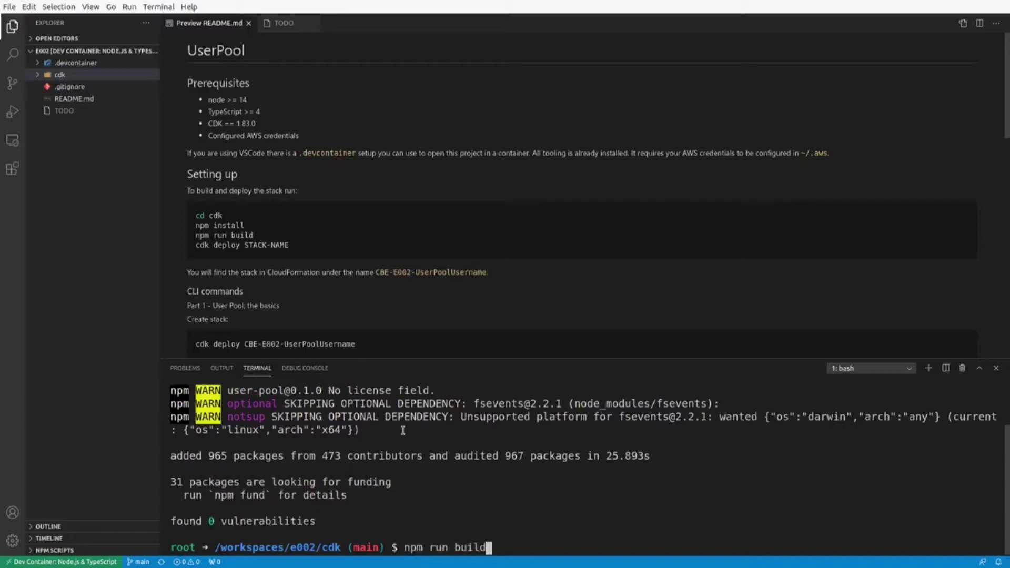
{"action": "key", "text": "Return"}
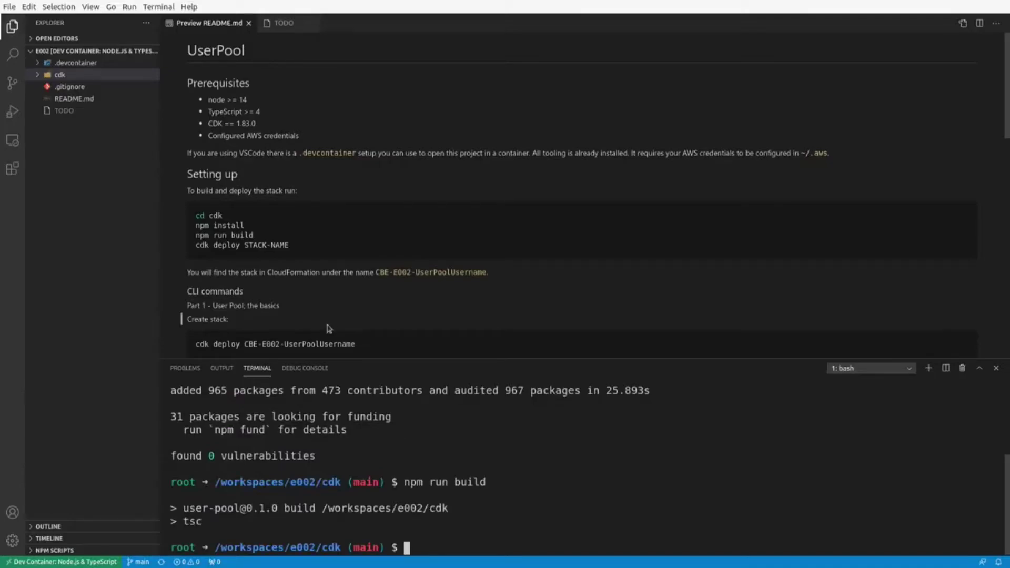
Copy the create-stack command from the README and run cdk deploy CBE-E002-UserPoolUsername in the terminal.
{"action": "left_click_drag", "start_coordinate": [362, 349], "coordinate": [195, 310]}
{"action": "key", "text": "ctrl+c"}
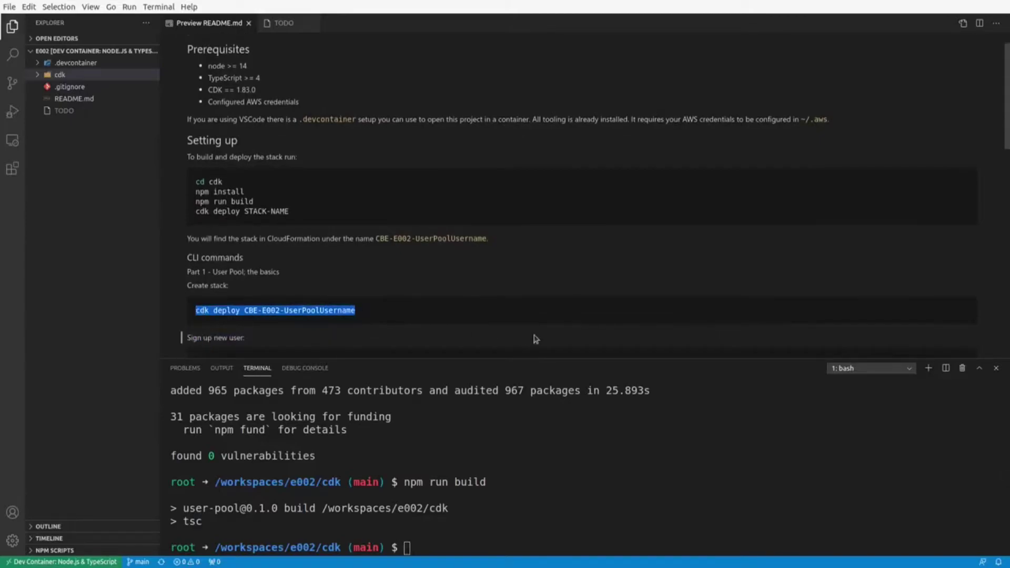
{"action": "left_click", "coordinate": [545, 487]}
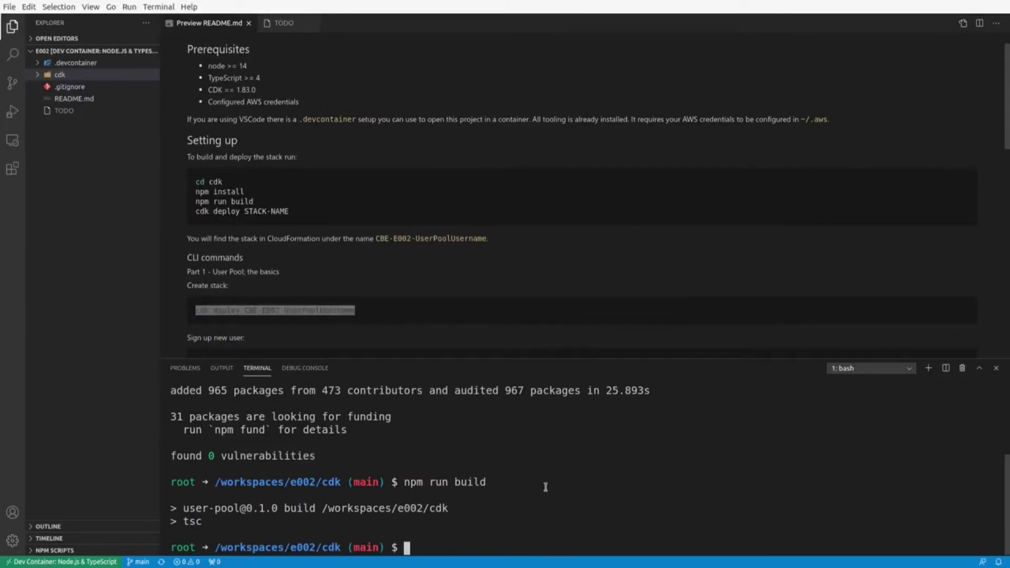
{"action": "key", "text": "ctrl+shift+v"}
{"action": "key", "text": "Return"}
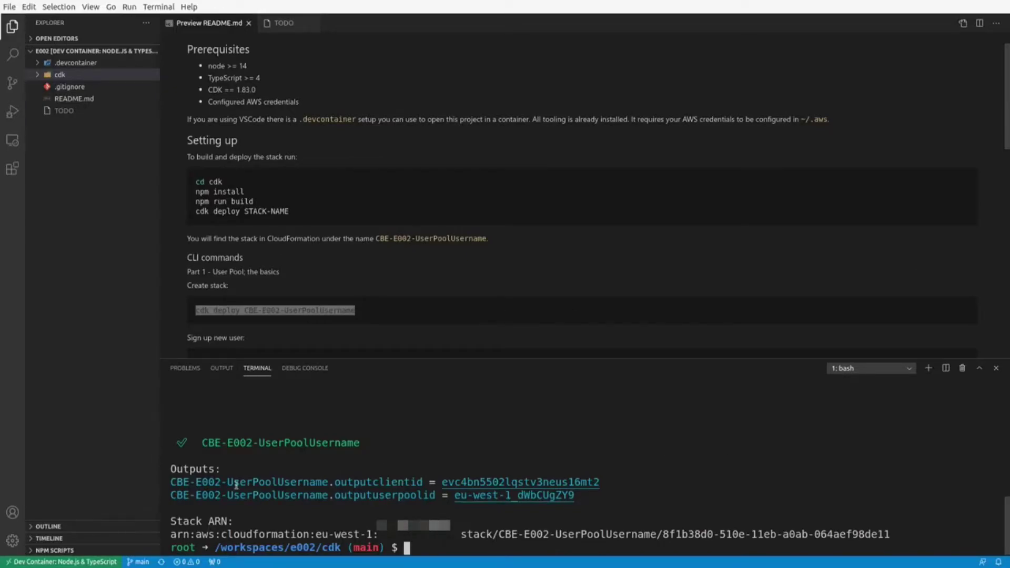
Copy the deployment's client ID and user pool ID output lines into the TODO file, save it, and return to the terminal.
{"action": "left_click_drag", "start_coordinate": [170, 480], "coordinate": [575, 498]}
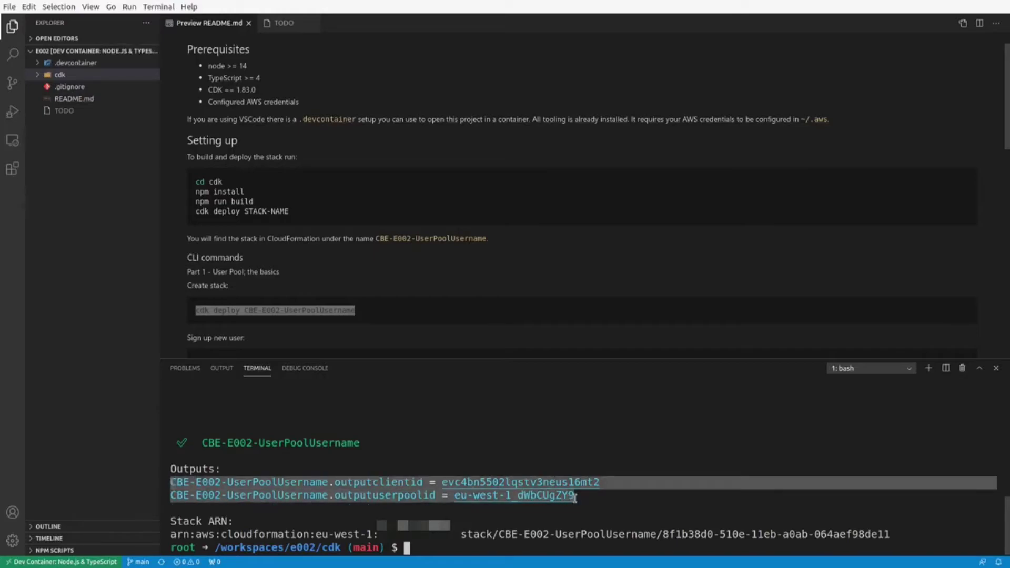
{"action": "left_click", "coordinate": [63, 111]}
{"action": "type", "text": "CBE-E002-UserPoolUsername.outputclientid = evc4bn5502lqstv3neus16mt2 CBE-E002-UserPoolUsername.outputuserpoolid = eu-west-1_dWbCUgZY9"}
{"action": "key", "text": "Return"}
{"action": "key", "text": "ctrl+s"}
{"action": "key", "text": "ctrl+w"}
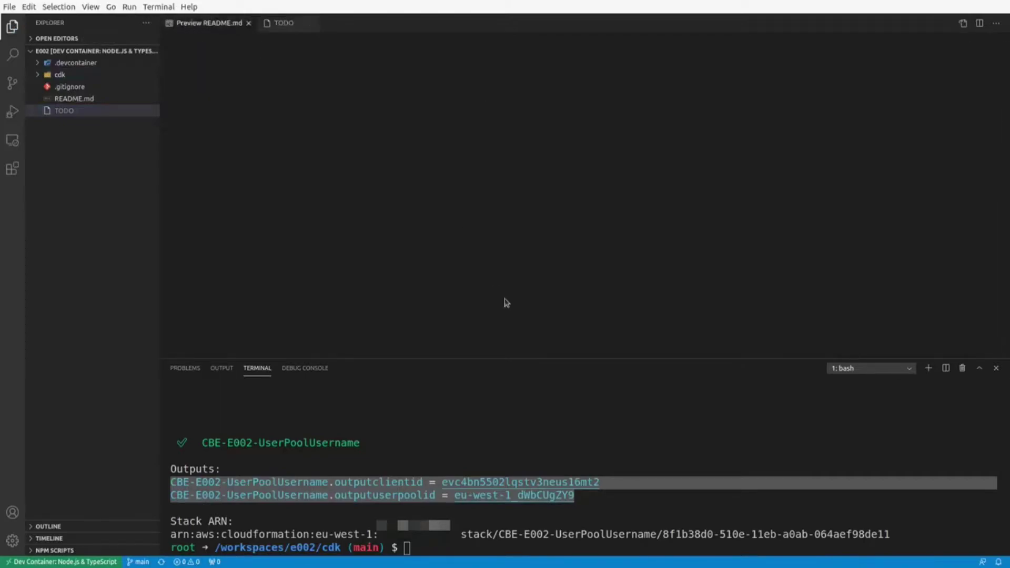
{"action": "left_click", "coordinate": [470, 431]}
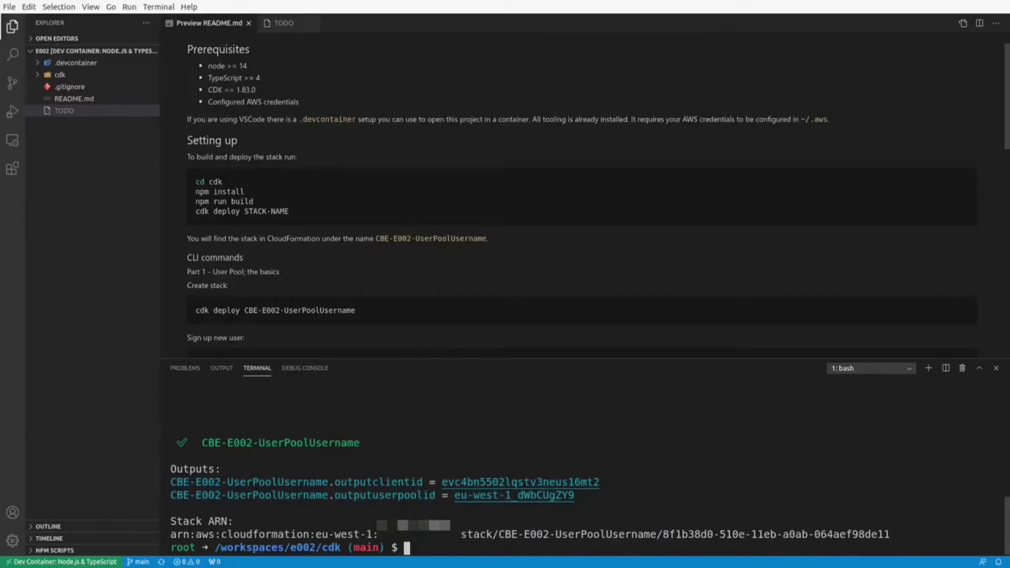
Copy the aws cognito-idp sign-up command from the README's "Sign up new user" section.
{"action": "scroll", "coordinate": [367, 259], "scroll_direction": "down", "scroll_amount": 5}
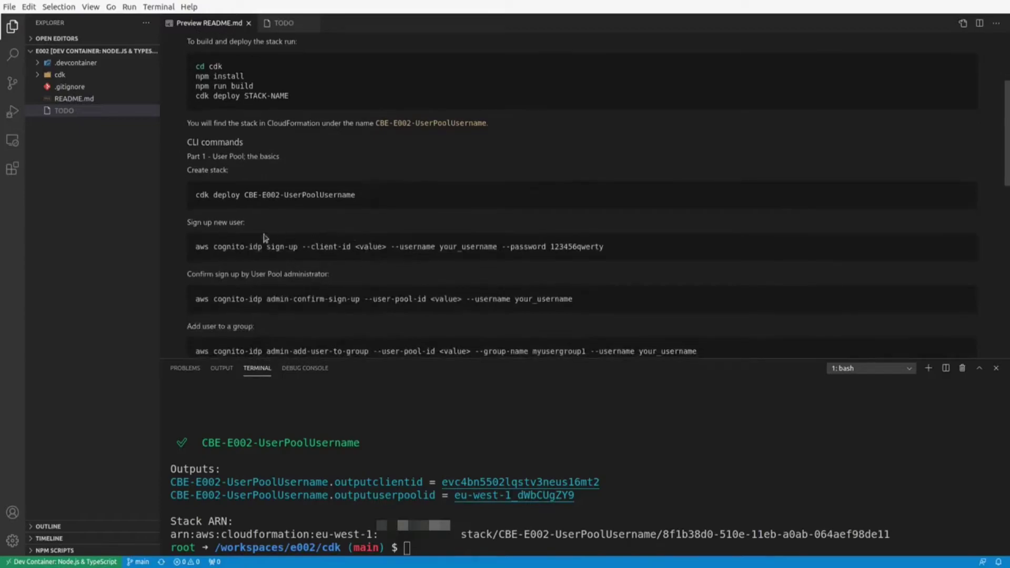
{"action": "left_click_drag", "start_coordinate": [195, 247], "coordinate": [628, 249]}
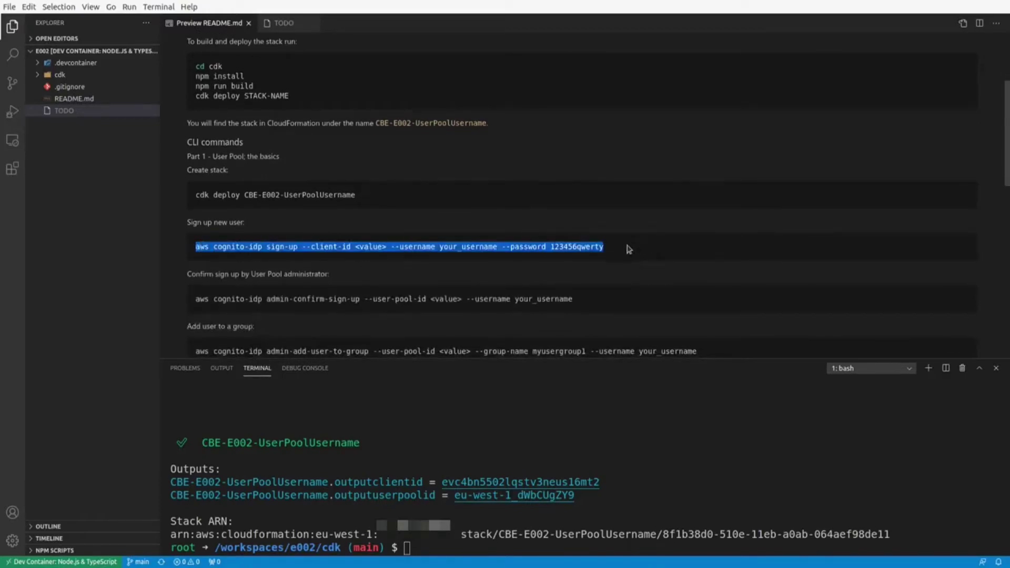
{"action": "left_click", "coordinate": [597, 454]}
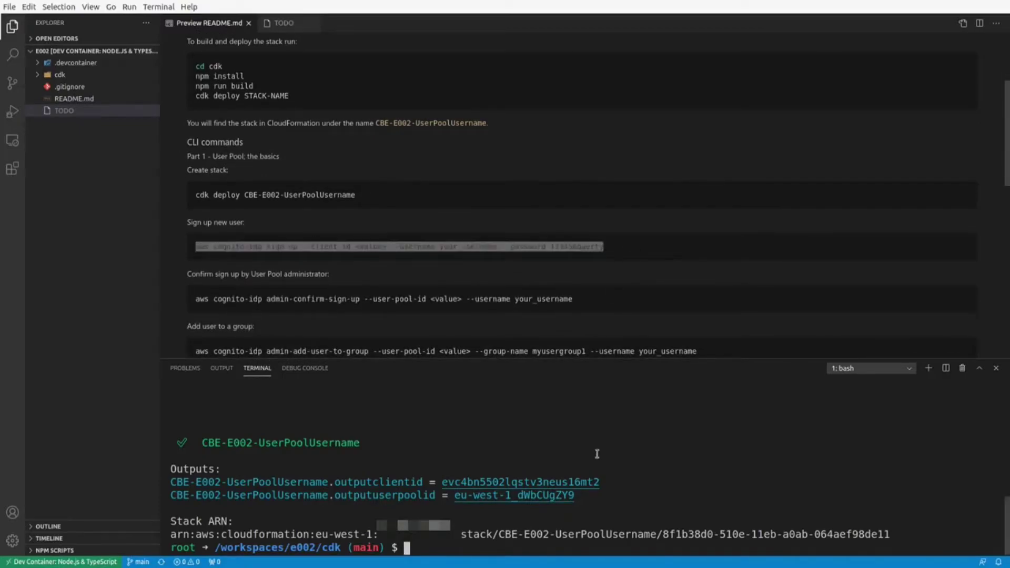
{"action": "type", "text": "CBE-E002-UserPoolUsername.outputclientid = evc4bn5502lqstv3neus16mt2 CBE-E002-UserPoolUsername.outputuserpoolid = eu-west-1_dWbCUgZY9"}
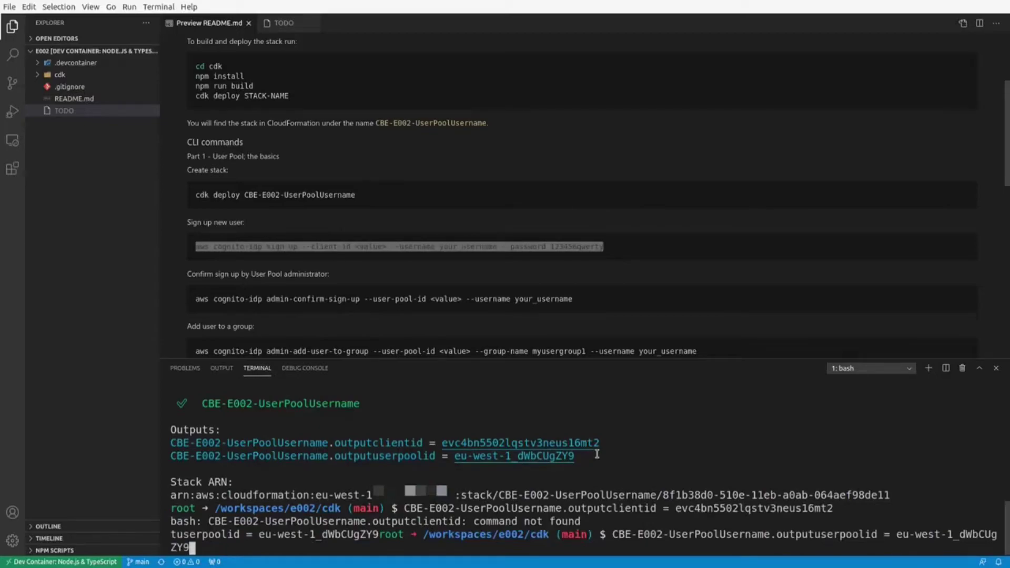
{"action": "key", "text": "ctrl+c"}
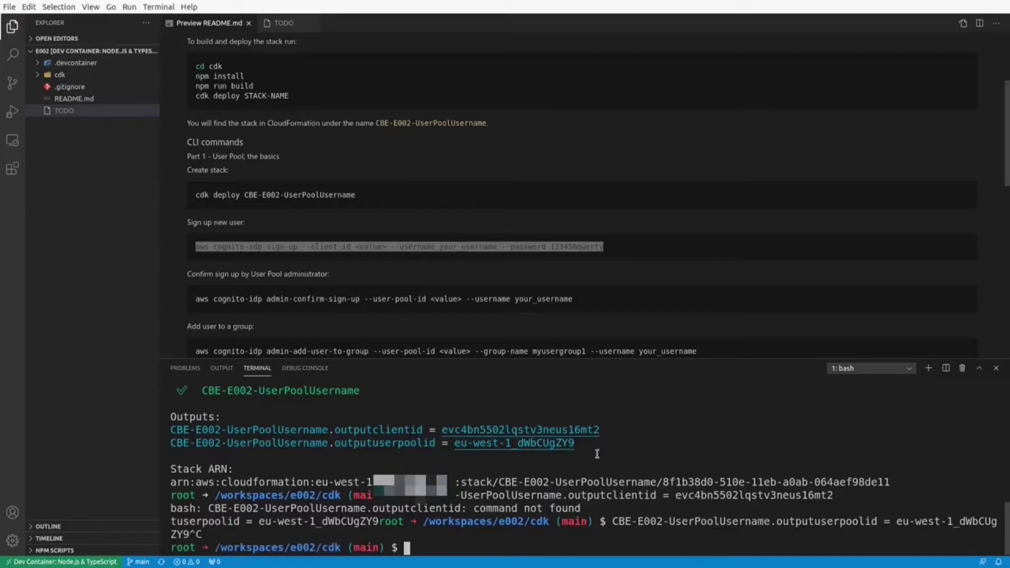
Put the aws cognito-idp sign-up command with username your_username and the account password at the prompt, removing its <value> client-id placeholder.
{"action": "key", "text": "ctrl+shift+v"}
{"action": "key", "text": "ctrl+Left"}
{"action": "key", "text": "ctrl+Left"}
{"action": "key", "text": "ctrl+Left"}
{"action": "key", "text": "ctrl+Left"}
{"action": "key", "text": "ctrl+Left"}
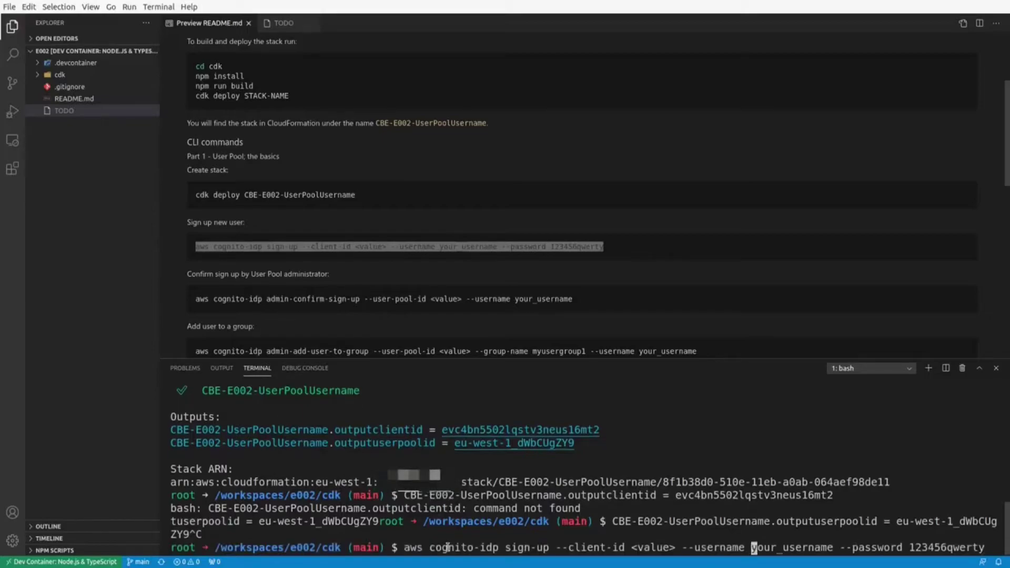
{"action": "key", "text": "ctrl+Right"}
{"action": "key", "text": "Right"}
{"action": "key", "text": "BackSpace"}
{"action": "key", "text": "BackSpace"}
{"action": "key", "text": "BackSpace"}
{"action": "key", "text": "BackSpace"}
{"action": "key", "text": "BackSpace"}
{"action": "key", "text": "BackSpace"}
{"action": "key", "text": "BackSpace"}
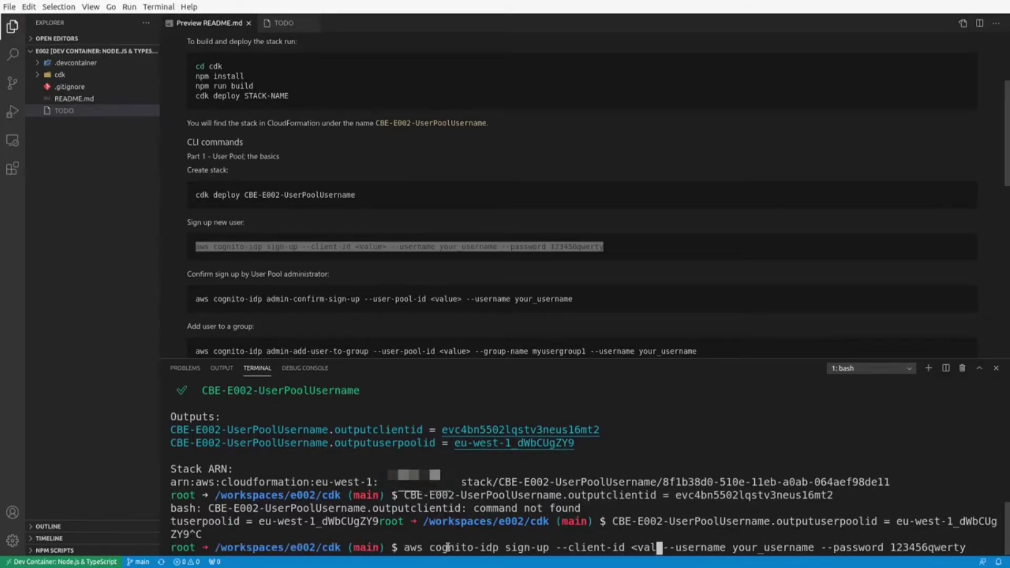
Insert the client ID saved in TODO after --client-id, run the sign-up command, and leave the output pager.
{"action": "left_click", "coordinate": [276, 19]}
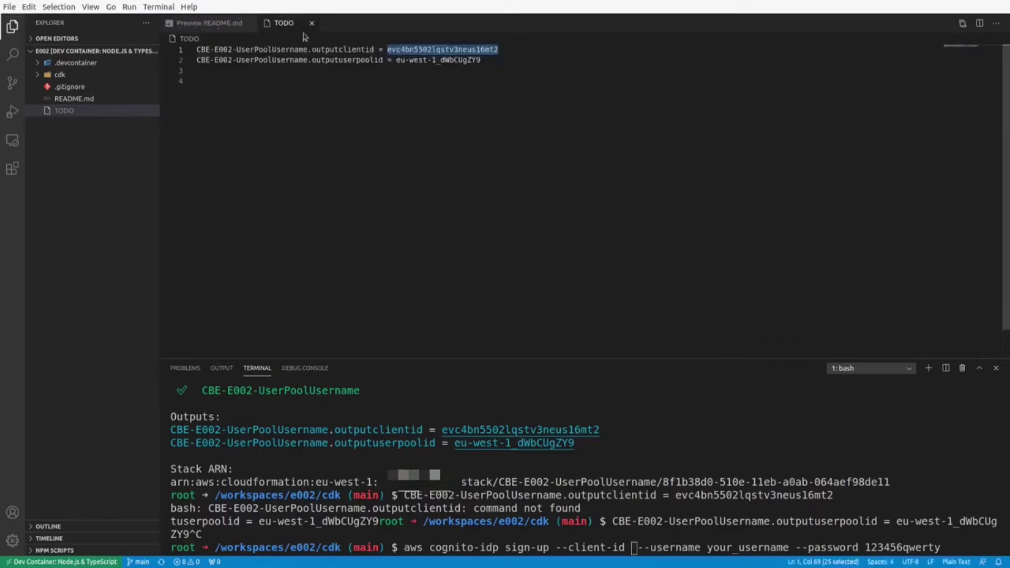
{"action": "left_click", "coordinate": [209, 23]}
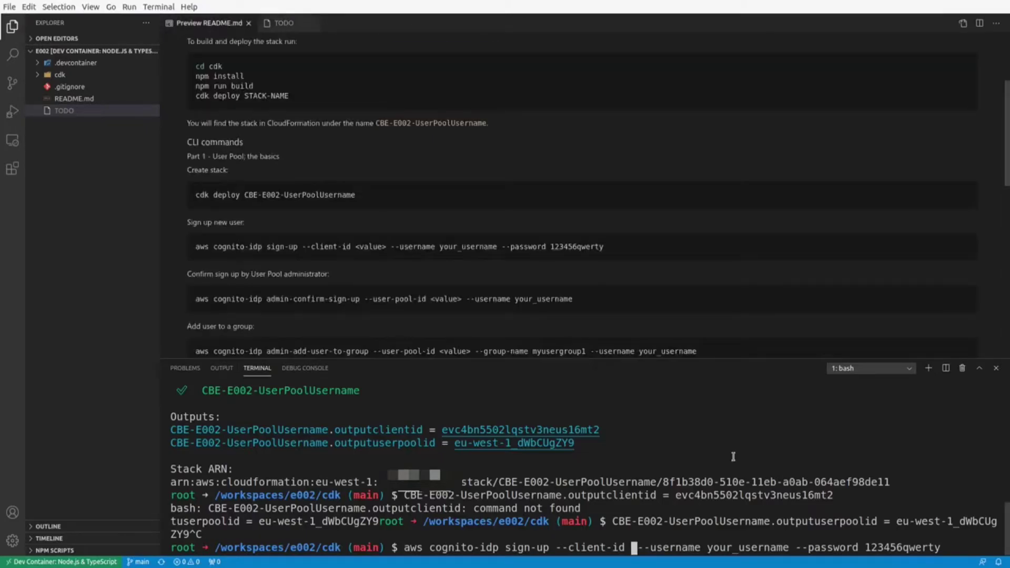
{"action": "key", "text": "ctrl+shift+v"}
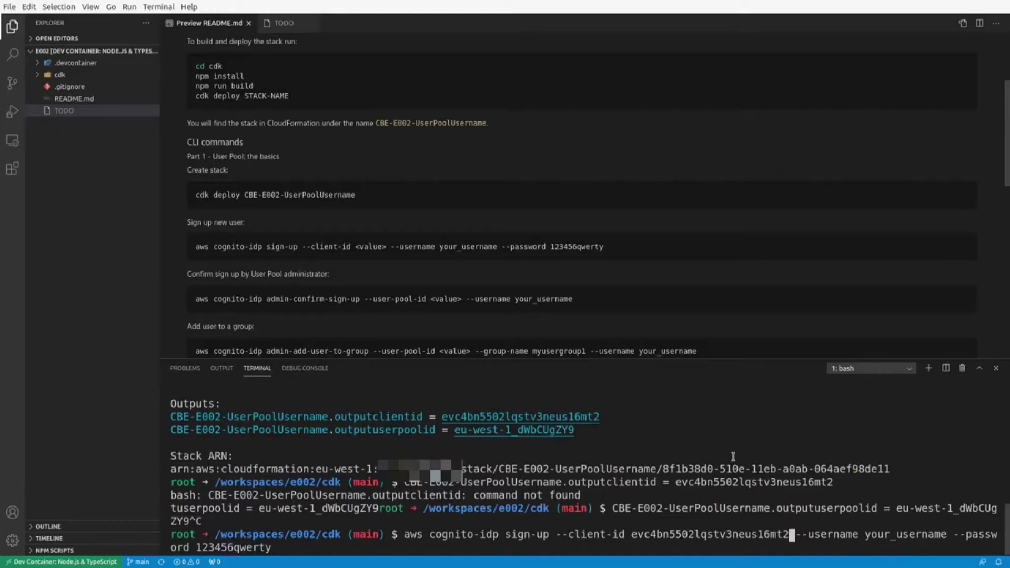
{"action": "key", "text": "Return"}
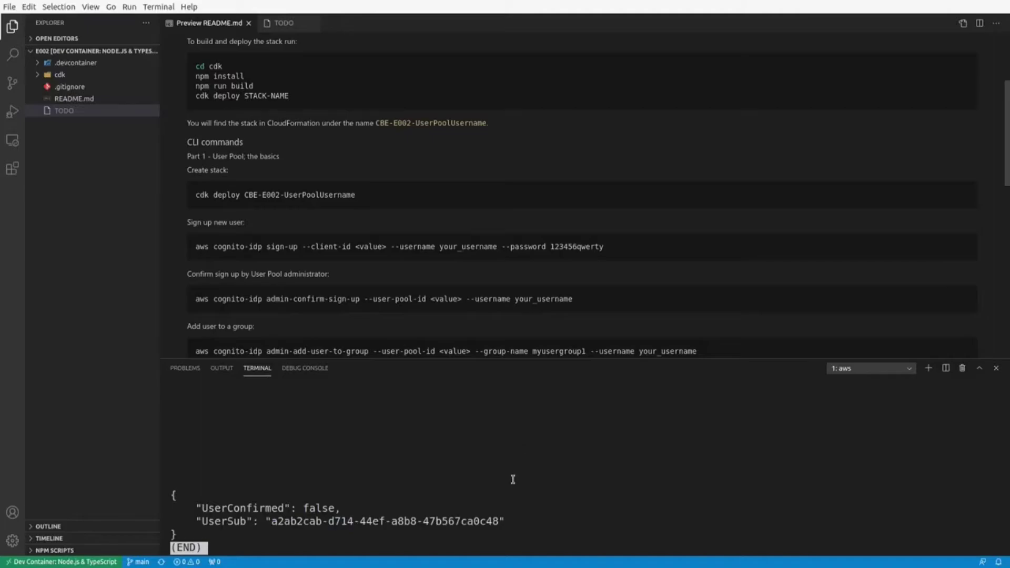
{"action": "key", "text": "q"}
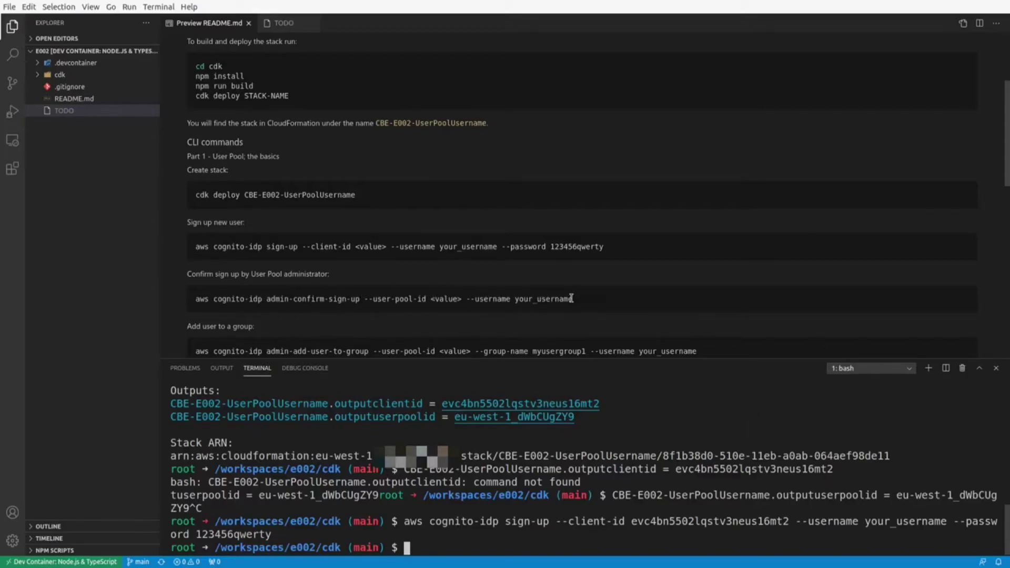
Copy the README's admin-confirm-sign-up command to the terminal prompt and delete its <value> placeholder for the user pool ID.
{"action": "left_click_drag", "start_coordinate": [572, 298], "coordinate": [196, 300]}
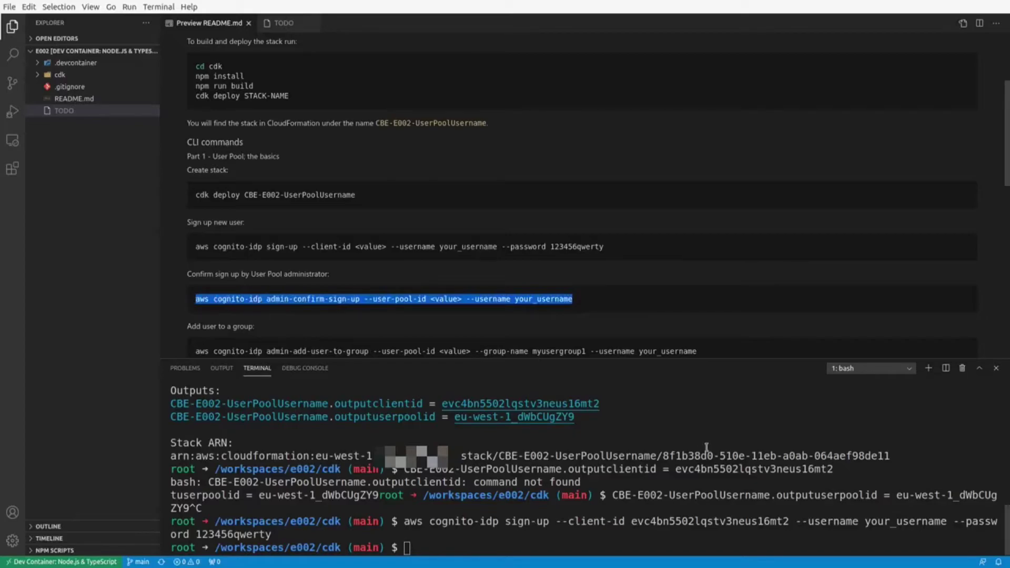
{"action": "left_click", "coordinate": [693, 465]}
{"action": "key", "text": "ctrl+shift+v"}
{"action": "key", "text": "ctrl+Left"}
{"action": "key", "text": "ctrl+Left"}
{"action": "key", "text": "ctrl+Left"}
{"action": "key", "text": "ctrl+Left"}
{"action": "key", "text": "Right"}
{"action": "key", "text": "Right"}
{"action": "key", "text": "Right"}
{"action": "key", "text": "Right"}
{"action": "key", "text": "Right"}
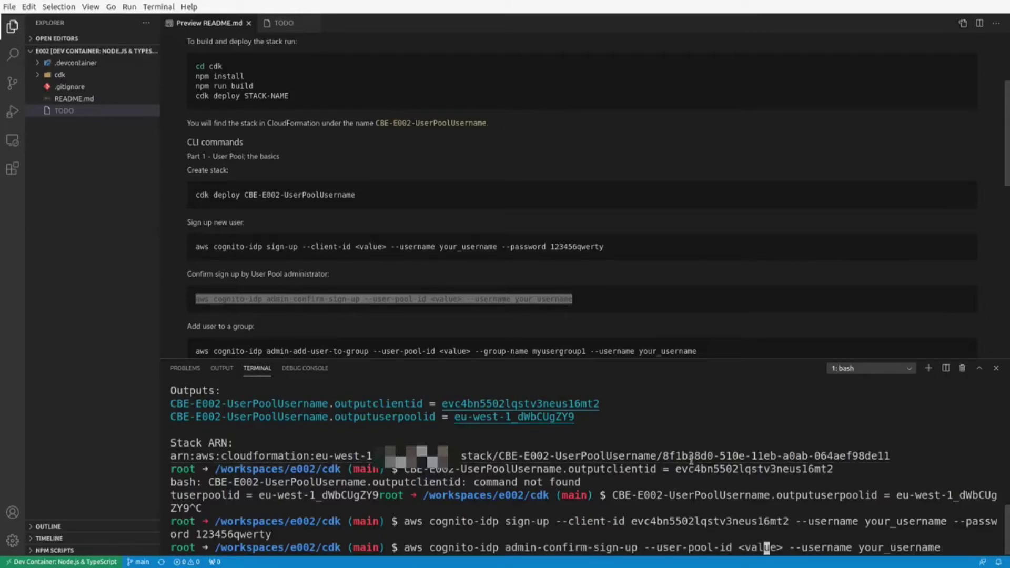
{"action": "key", "text": "Delete"}
{"action": "key", "text": "BackSpace"}
{"action": "key", "text": "BackSpace"}
{"action": "key", "text": "BackSpace"}
{"action": "key", "text": "BackSpace"}
{"action": "key", "text": "BackSpace"}
{"action": "key", "text": "BackSpace"}
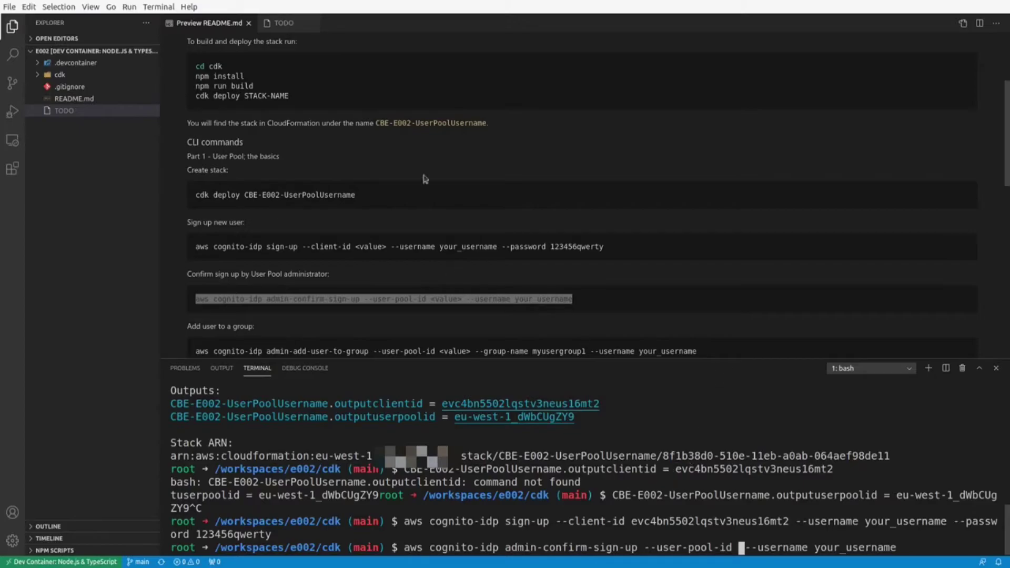
Insert the user pool ID saved in TODO after --user-pool-id, run the sign-up confirmation for your_username, and leave the output pager.
{"action": "left_click", "coordinate": [281, 24]}
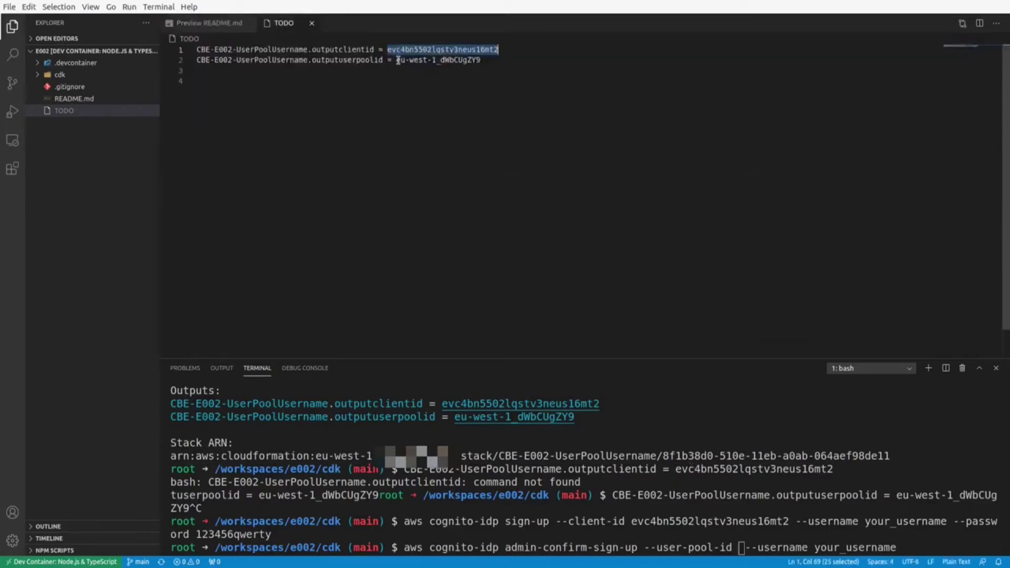
{"action": "left_click_drag", "start_coordinate": [395, 60], "coordinate": [481, 60]}
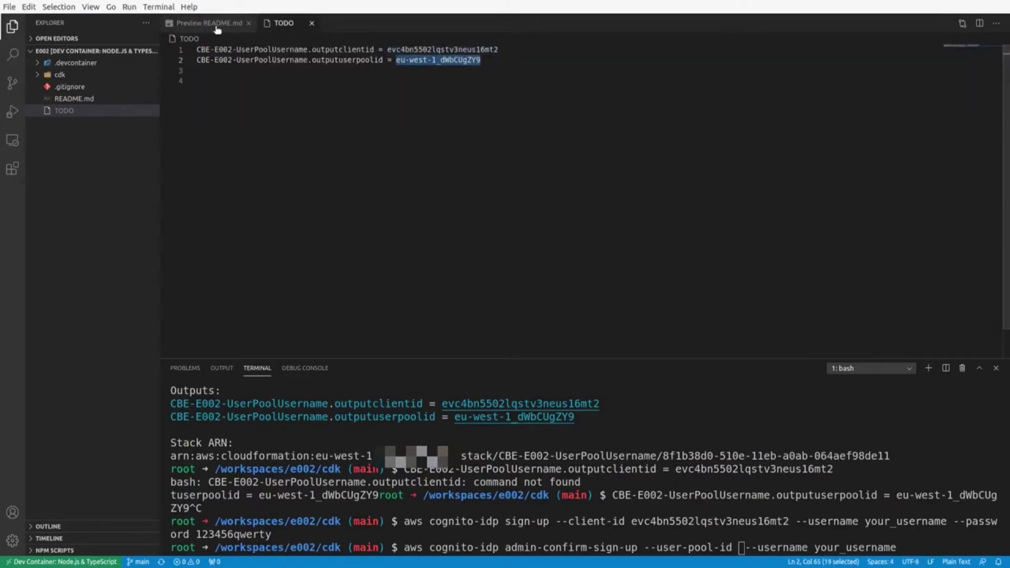
{"action": "left_click", "coordinate": [211, 23]}
{"action": "left_click", "coordinate": [749, 393]}
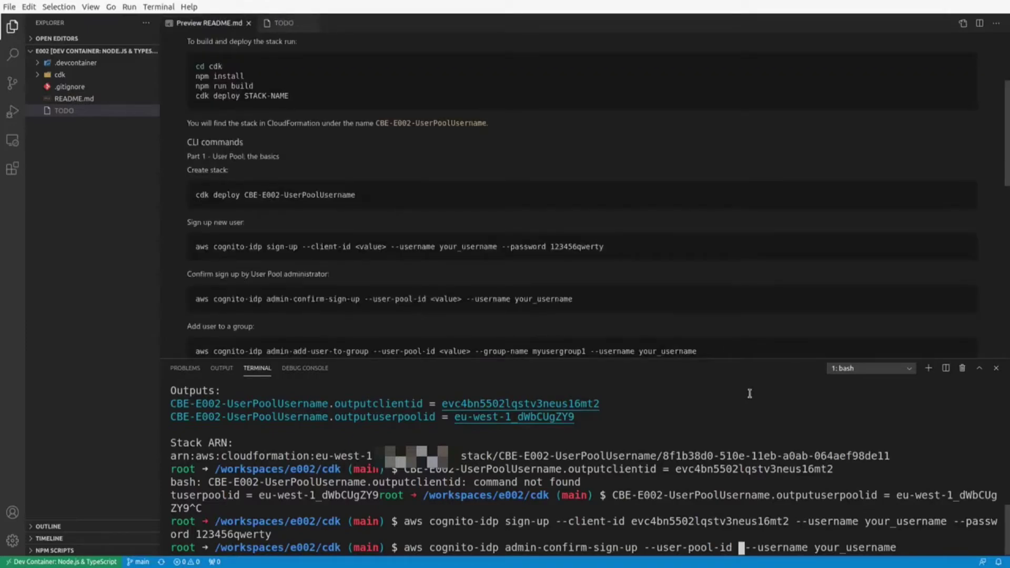
{"action": "key", "text": "ctrl+shift+v"}
{"action": "key", "text": "Return"}
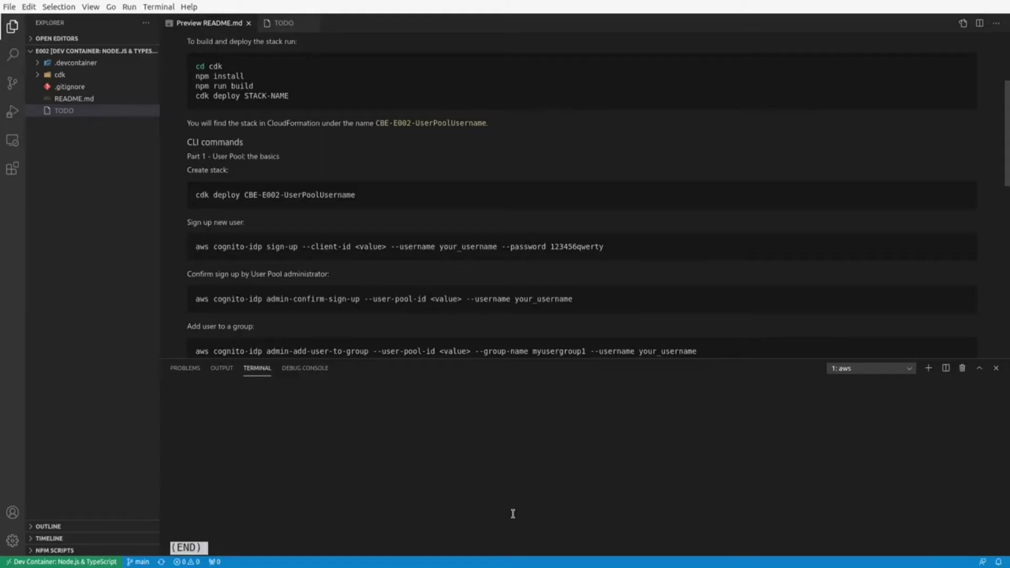
{"action": "key", "text": "q"}
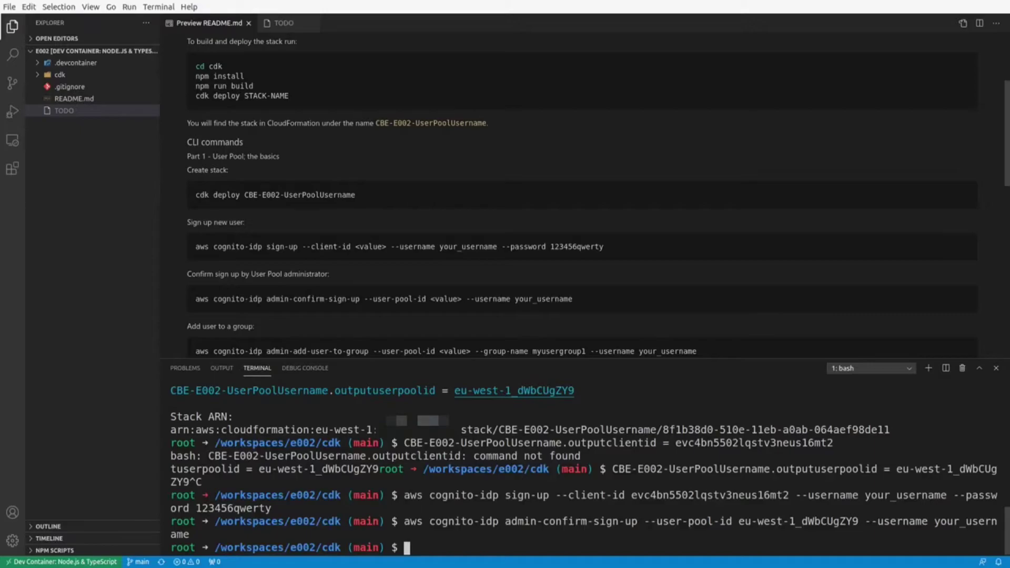
Copy the README's admin-add-user-to-group command for myusergroup1 to the terminal prompt and delete its <value> user pool ID placeholder.
{"action": "scroll", "coordinate": [628, 262], "scroll_direction": "down", "scroll_amount": 2}
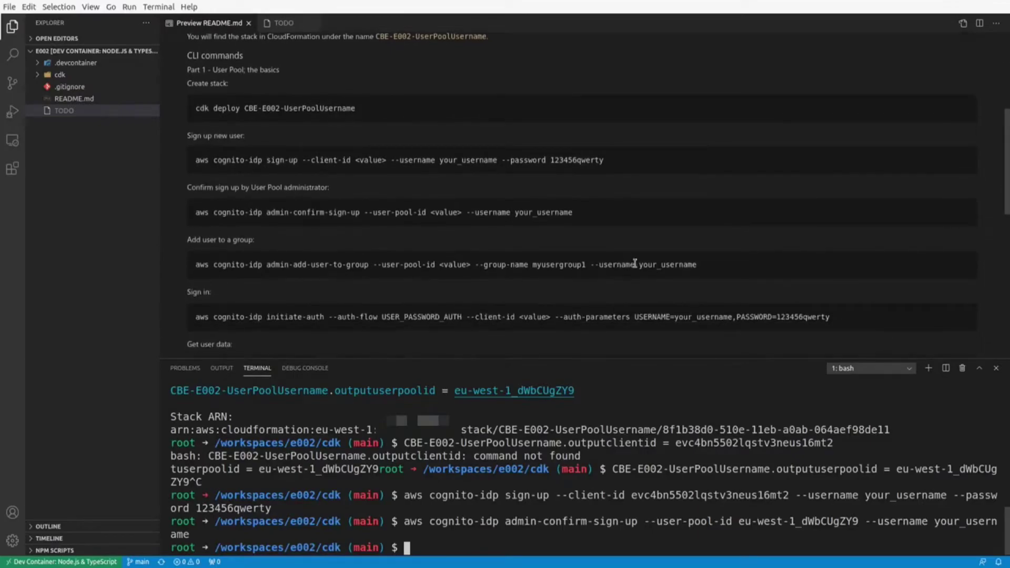
{"action": "left_click_drag", "start_coordinate": [707, 265], "coordinate": [196, 272]}
{"action": "key", "text": "ctrl+c"}
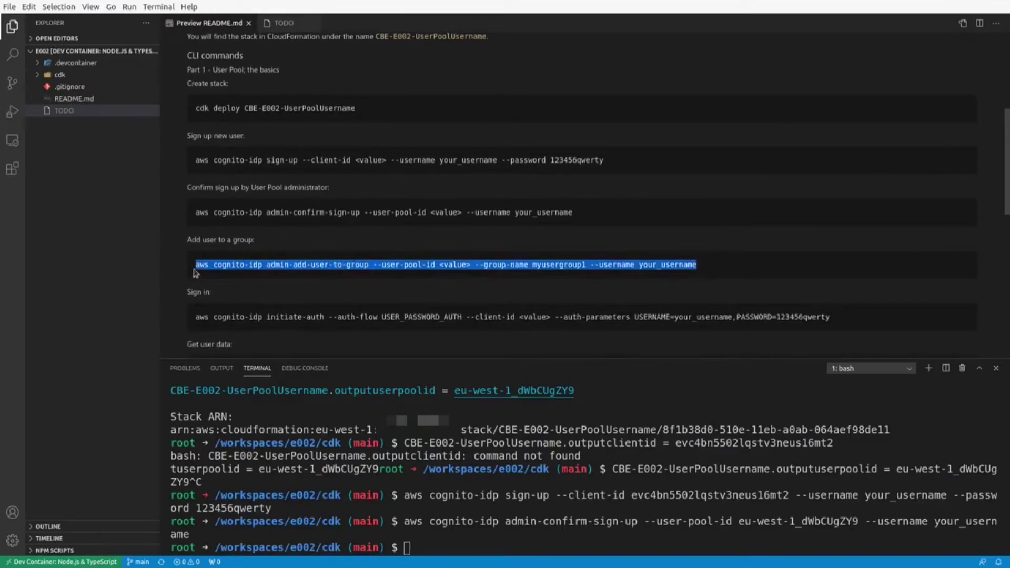
{"action": "left_click", "coordinate": [587, 498]}
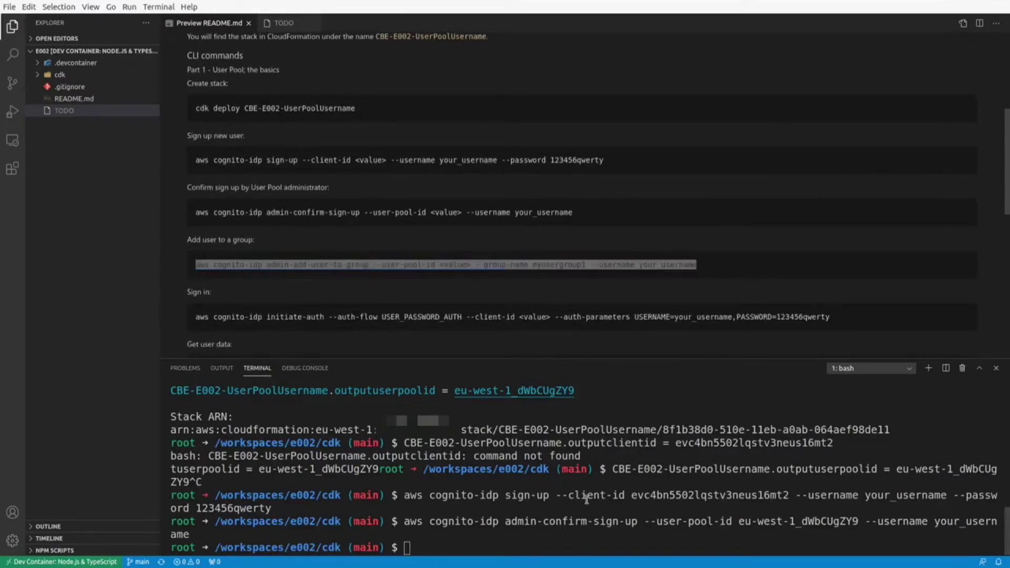
{"action": "key", "text": "ctrl+v"}
{"action": "key", "text": "ctrl+Left"}
{"action": "key", "text": "ctrl+Left"}
{"action": "key", "text": "ctrl+Left"}
{"action": "key", "text": "ctrl+Left"}
{"action": "key", "text": "ctrl+Left"}
{"action": "key", "text": "ctrl+Left"}
{"action": "key", "text": "ctrl+Left"}
{"action": "key", "text": "ctrl+Left"}
{"action": "key", "text": "ctrl+Right"}
{"action": "key", "text": "ctrl+Right"}
{"action": "key", "text": "Right"}
{"action": "key", "text": "BackSpace"}
{"action": "key", "text": "BackSpace"}
{"action": "key", "text": "BackSpace"}
{"action": "key", "text": "BackSpace"}
{"action": "key", "text": "BackSpace"}
{"action": "key", "text": "BackSpace"}
{"action": "key", "text": "BackSpace"}
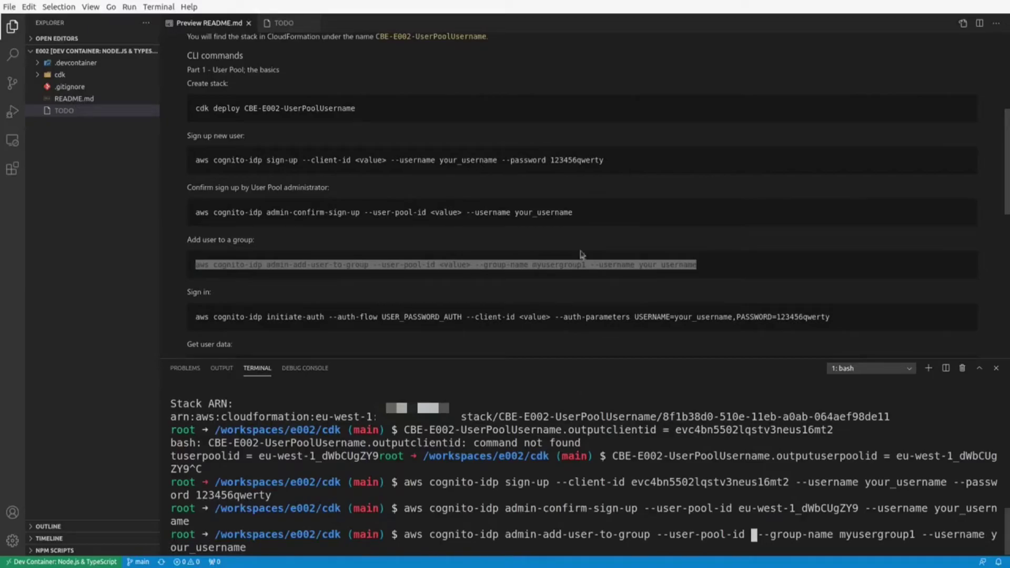
Insert the user pool ID saved in TODO after --user-pool-id, run the admin-add-user-to-group command, and leave the output pager.
{"action": "left_click", "coordinate": [284, 23]}
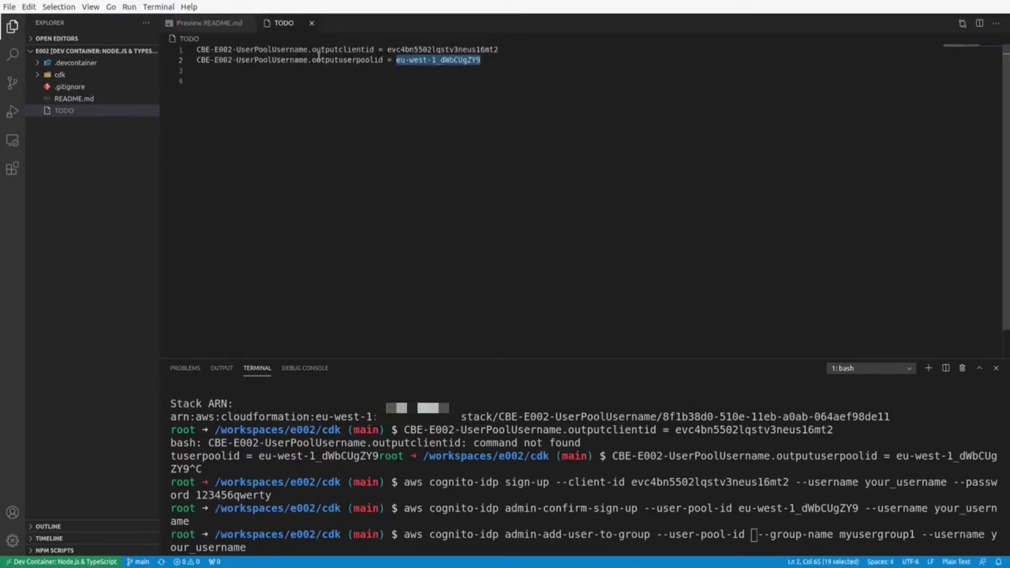
{"action": "left_click", "coordinate": [216, 23]}
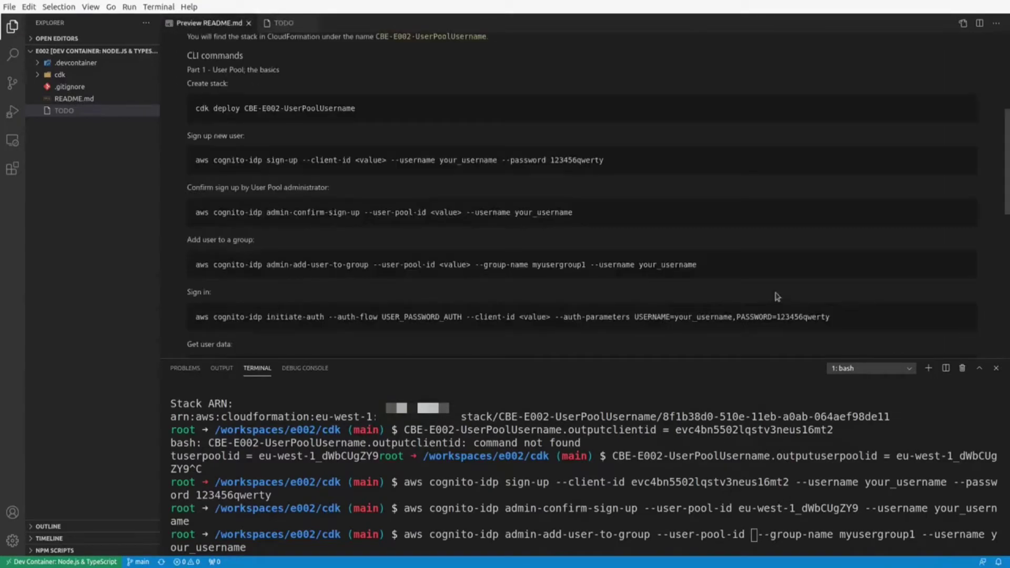
{"action": "middle_click", "coordinate": [753, 534]}
{"action": "key", "text": "Return"}
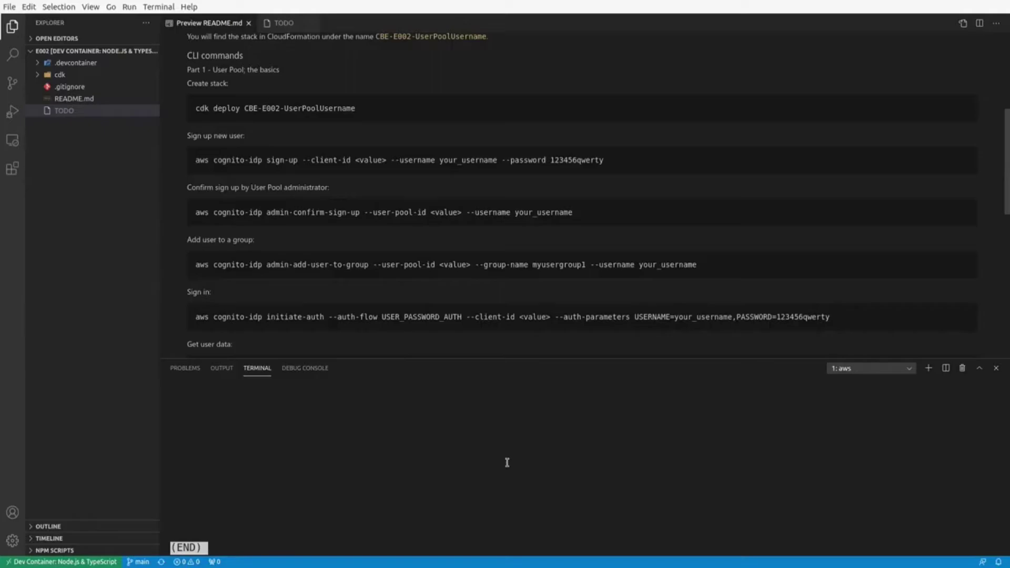
{"action": "key", "text": "q"}
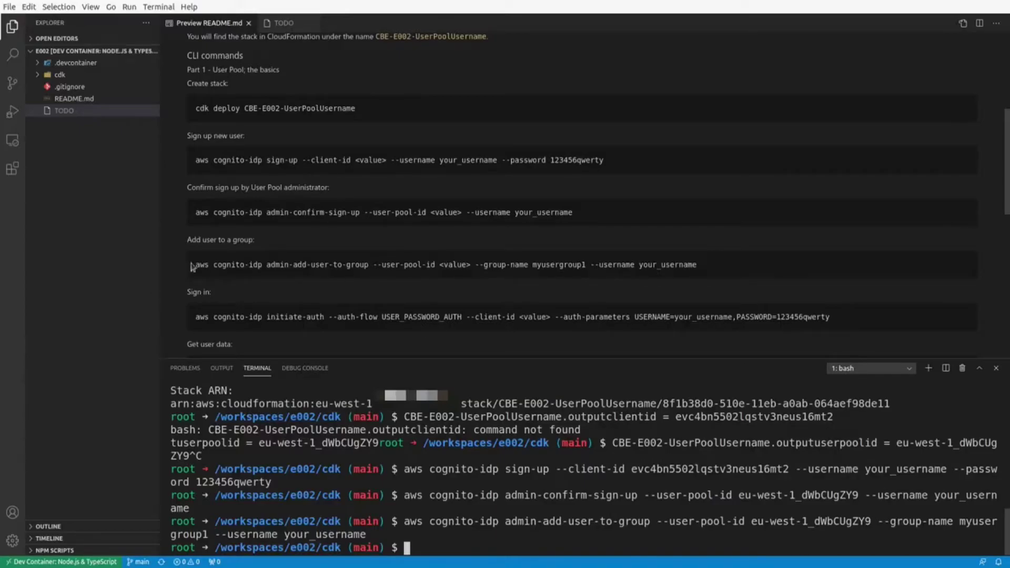
Copy the README's initiate-auth sign-in command, including its password parameter, to the terminal prompt.
{"action": "scroll", "coordinate": [195, 241], "scroll_direction": "down", "scroll_amount": 3}
{"action": "left_click_drag", "start_coordinate": [195, 230], "coordinate": [832, 232]}
{"action": "key", "text": "ctrl+c"}
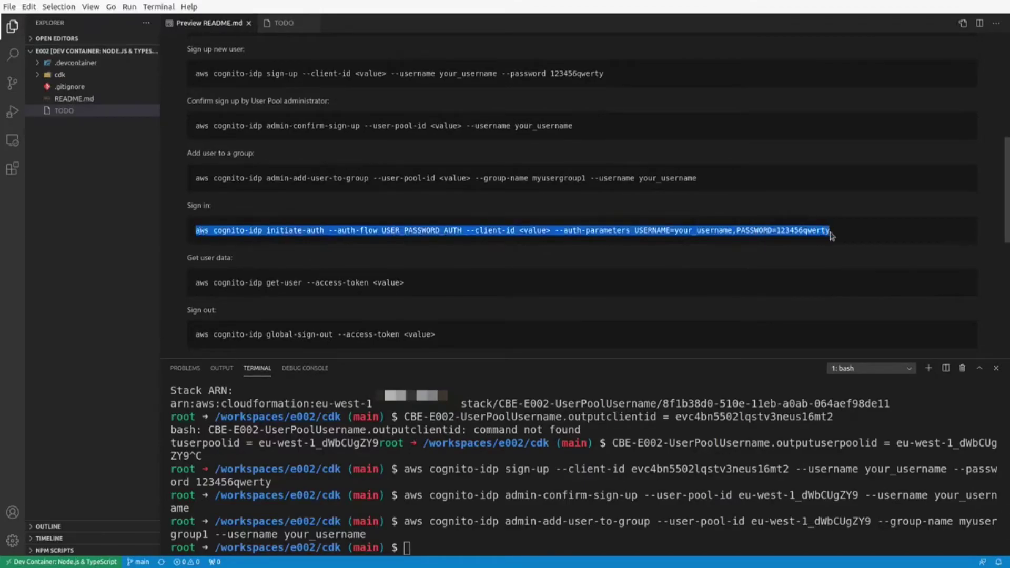
{"action": "left_click", "coordinate": [670, 479]}
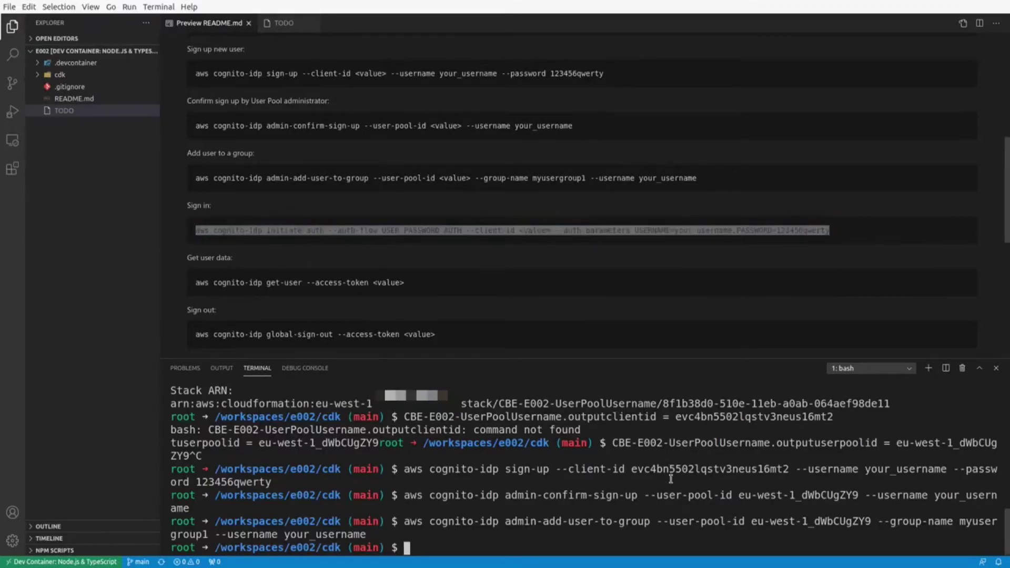
{"action": "key", "text": "ctrl+shift+v"}
Delete the <value> placeholder after --client-id in the initiate-auth command.
{"action": "key", "text": "ctrl+Left"}
{"action": "key", "text": "ctrl+Left"}
{"action": "key", "text": "ctrl+Left"}
{"action": "key", "text": "ctrl+Left"}
{"action": "key", "text": "ctrl+Left"}
{"action": "key", "text": "ctrl+Left"}
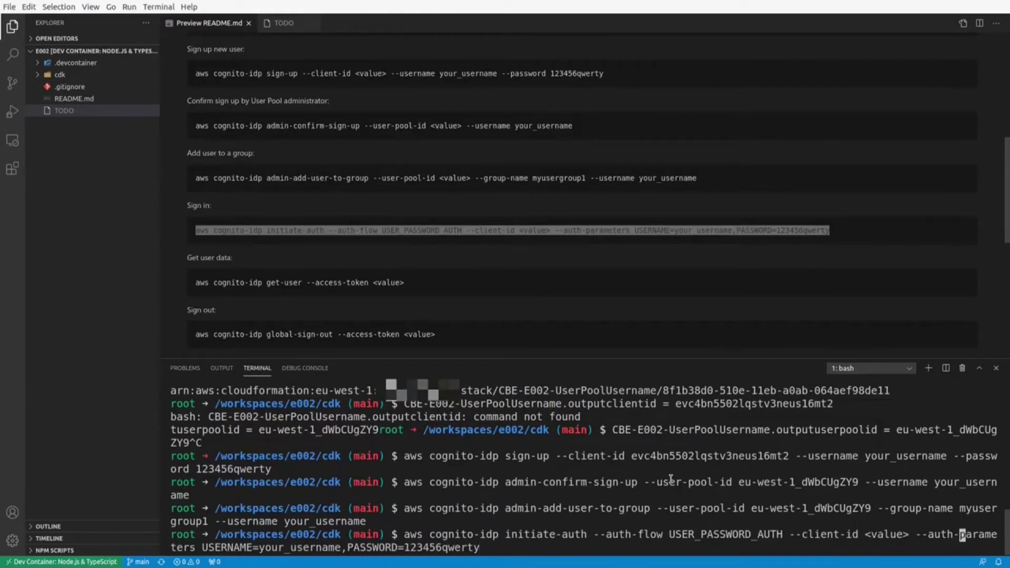
{"action": "key", "text": "ctrl+Left"}
{"action": "key", "text": "Left"}
{"action": "key", "text": "Left"}
{"action": "key", "text": "Left"}
{"action": "key", "text": "BackSpace"}
{"action": "key", "text": "BackSpace"}
{"action": "key", "text": "BackSpace"}
{"action": "key", "text": "BackSpace"}
{"action": "key", "text": "BackSpace"}
{"action": "key", "text": "BackSpace"}
{"action": "key", "text": "BackSpace"}
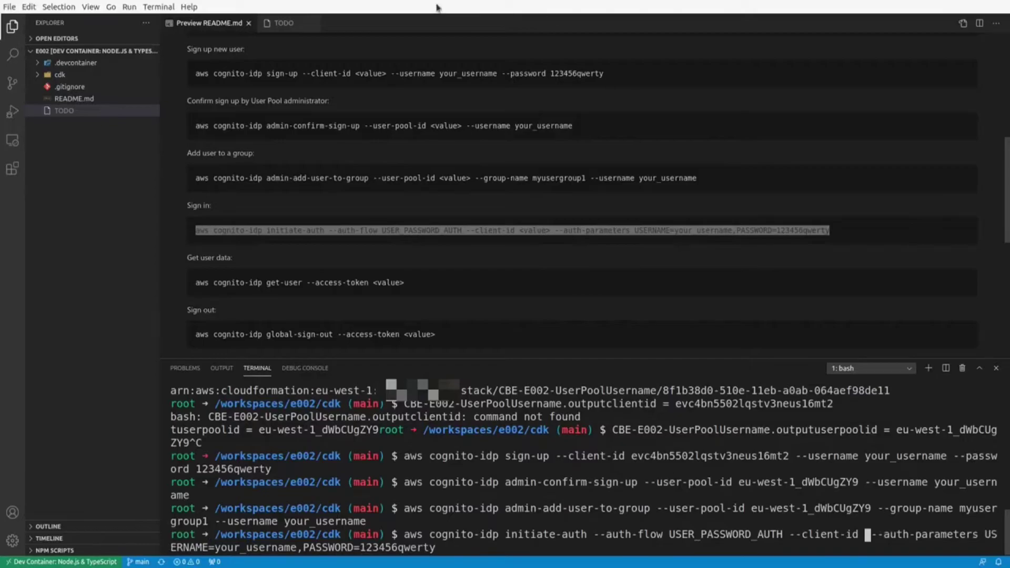
Insert the client ID saved in TODO after --client-id and run the initiate-auth sign-in command.
{"action": "left_click", "coordinate": [290, 22]}
{"action": "double_click", "coordinate": [443, 46]}
{"action": "key", "text": "ctrl+c"}
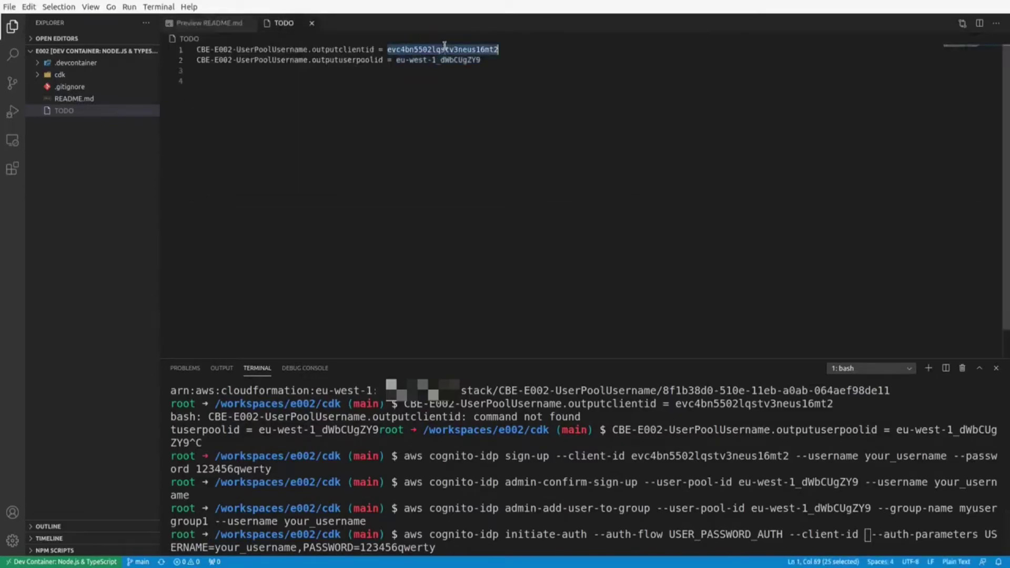
{"action": "left_click", "coordinate": [221, 23]}
{"action": "key", "text": "ctrl+shift+v"}
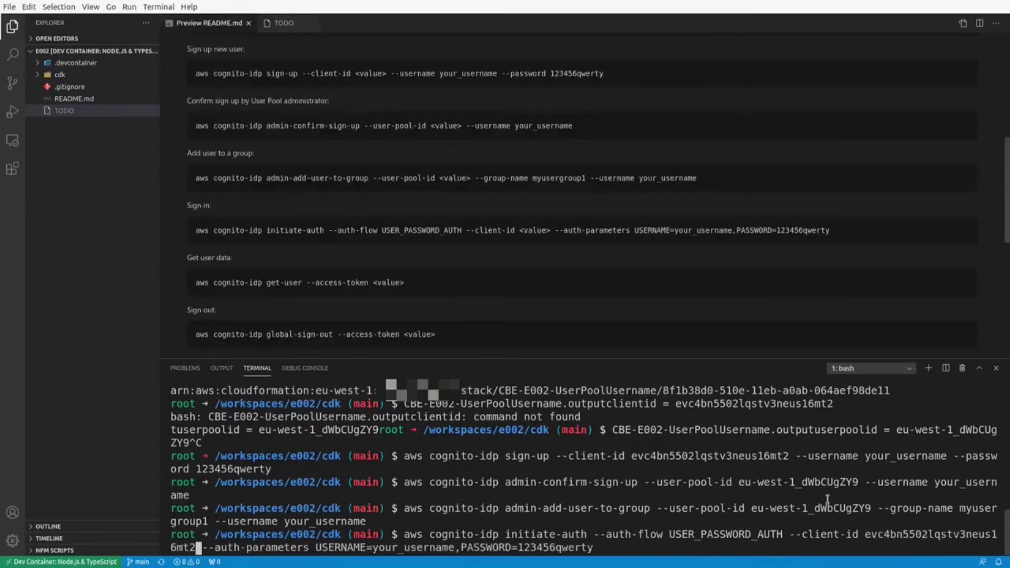
{"action": "key", "text": "Return"}
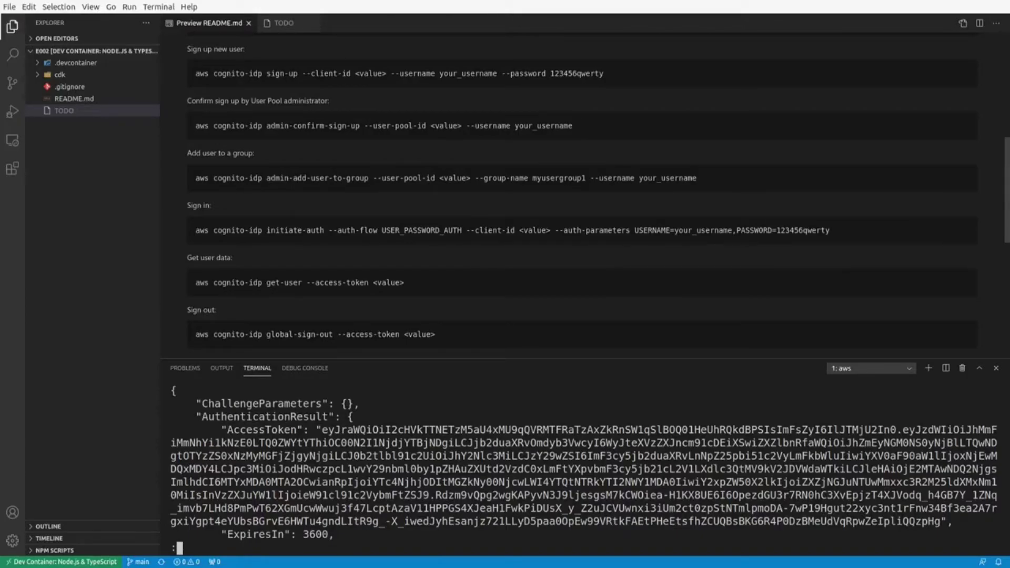
Enlarge the terminal, copy the whole authentication result with its access, refresh and ID tokens, and paste it into TODO below the saved IDs.
{"action": "left_click_drag", "start_coordinate": [473, 360], "coordinate": [459, 73]}
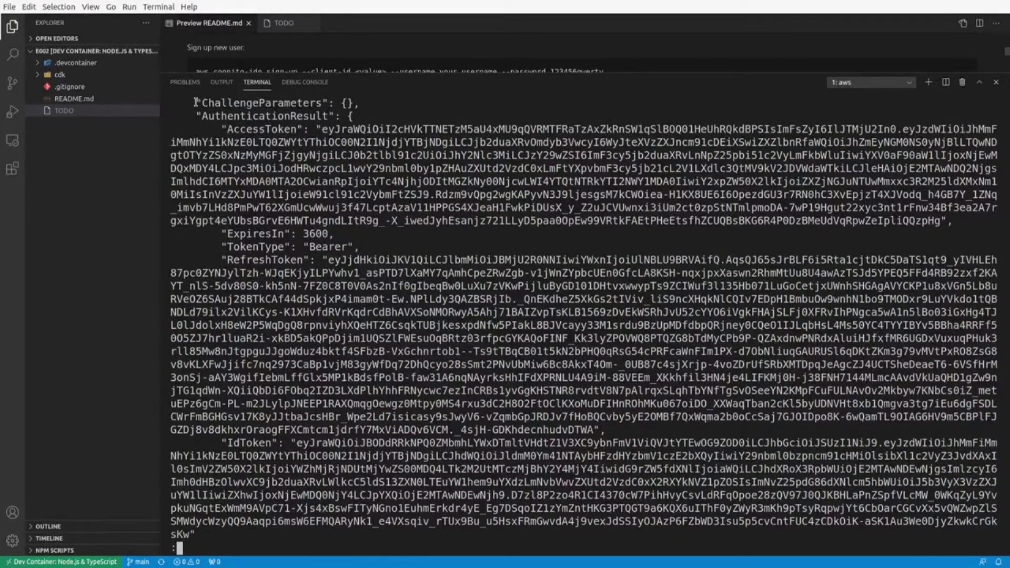
{"action": "left_click_drag", "start_coordinate": [194, 102], "coordinate": [278, 537]}
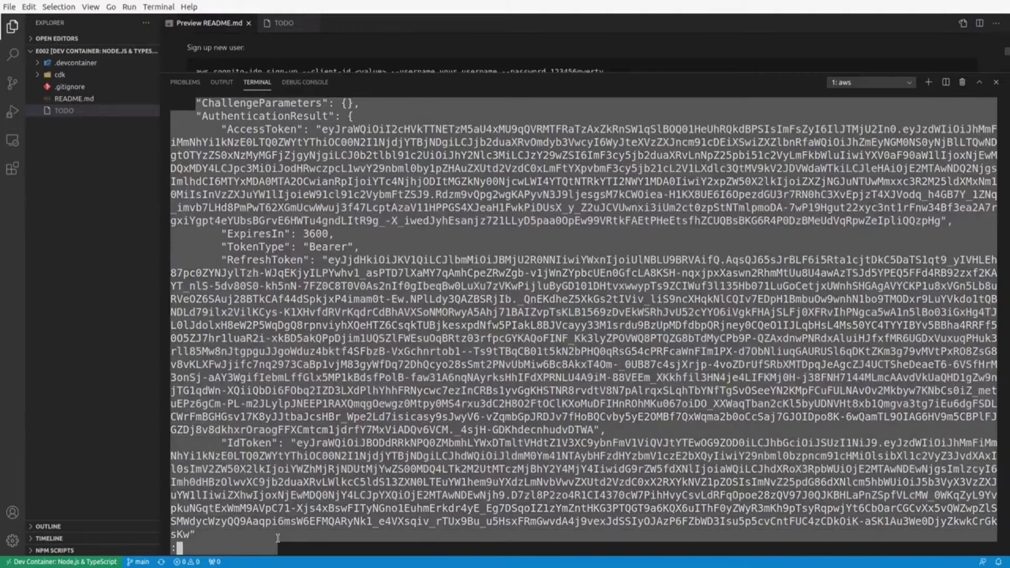
{"action": "left_click", "coordinate": [284, 22]}
{"action": "left_click_drag", "start_coordinate": [474, 70], "coordinate": [475, 276]}
{"action": "left_click", "coordinate": [368, 210]}
{"action": "key", "text": "ctrl+v"}
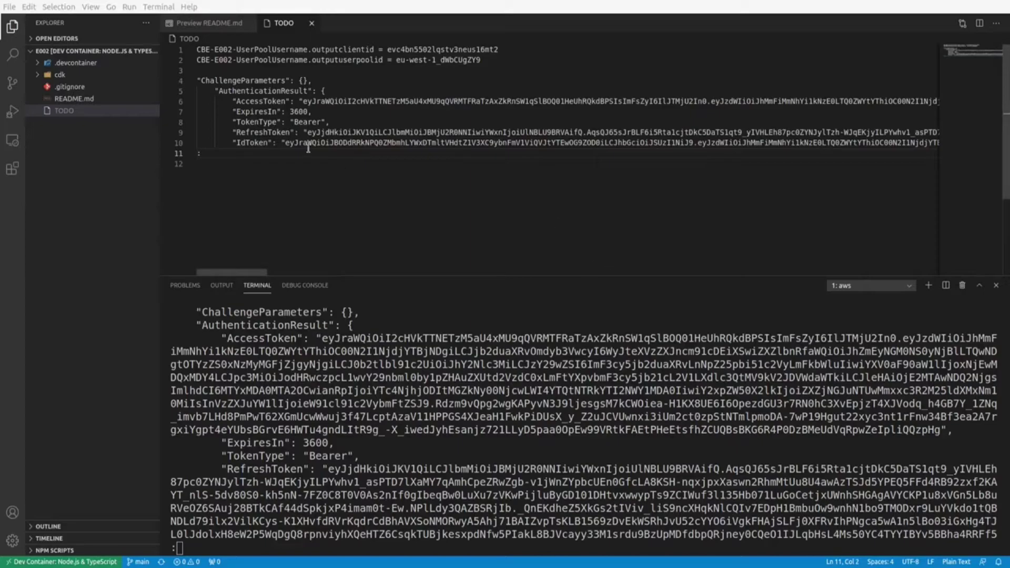
Copy the IdToken value from TODO, switch to jwt.io in the browser, and replace the sample encoded token with it to examine the payload.
{"action": "double_click", "coordinate": [300, 101]}
{"action": "double_click", "coordinate": [284, 143]}
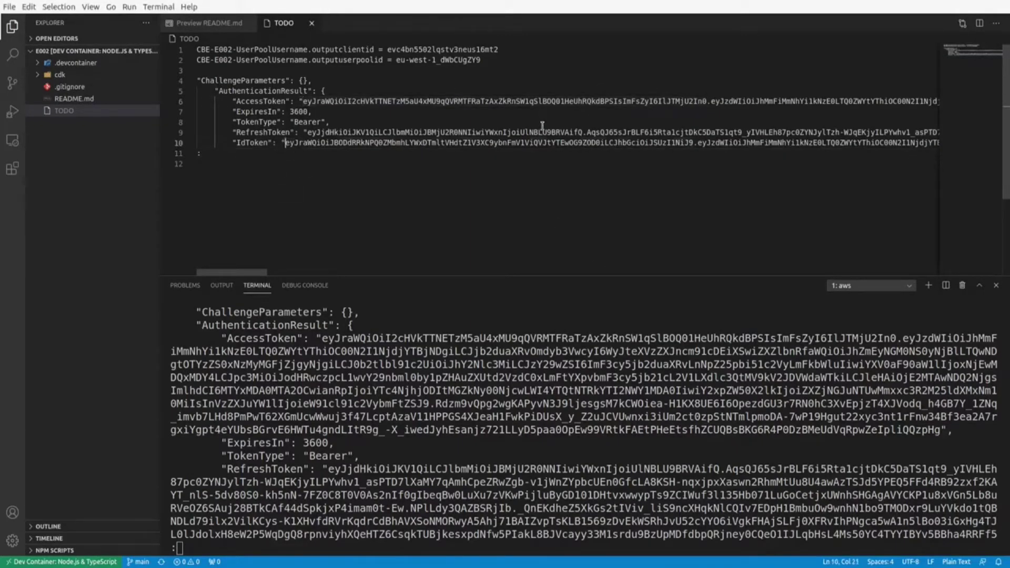
{"action": "key", "text": "shift+End"}
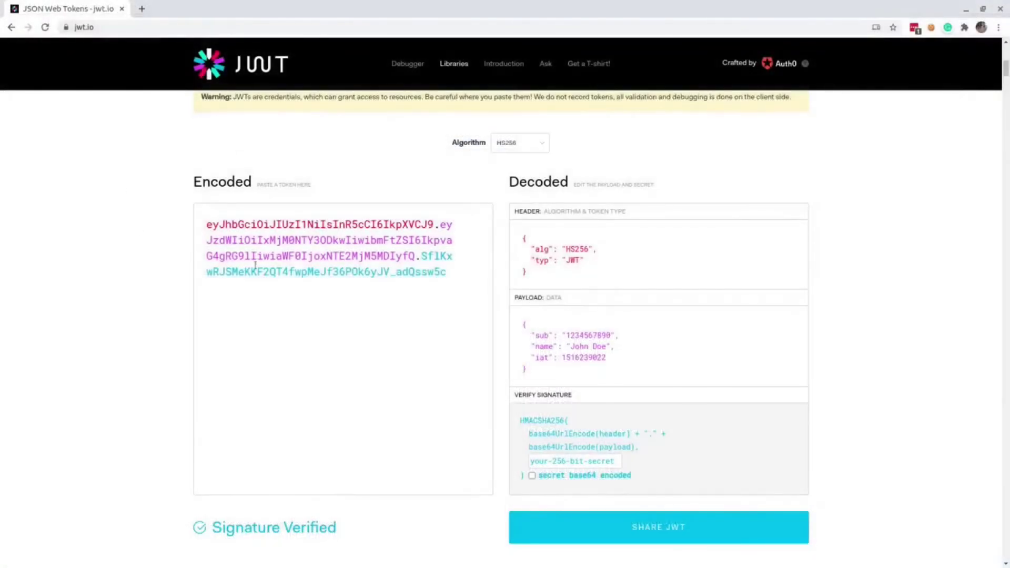
{"action": "left_click_drag", "start_coordinate": [456, 274], "coordinate": [97, 183]}
{"action": "key", "text": "ctrl+v"}
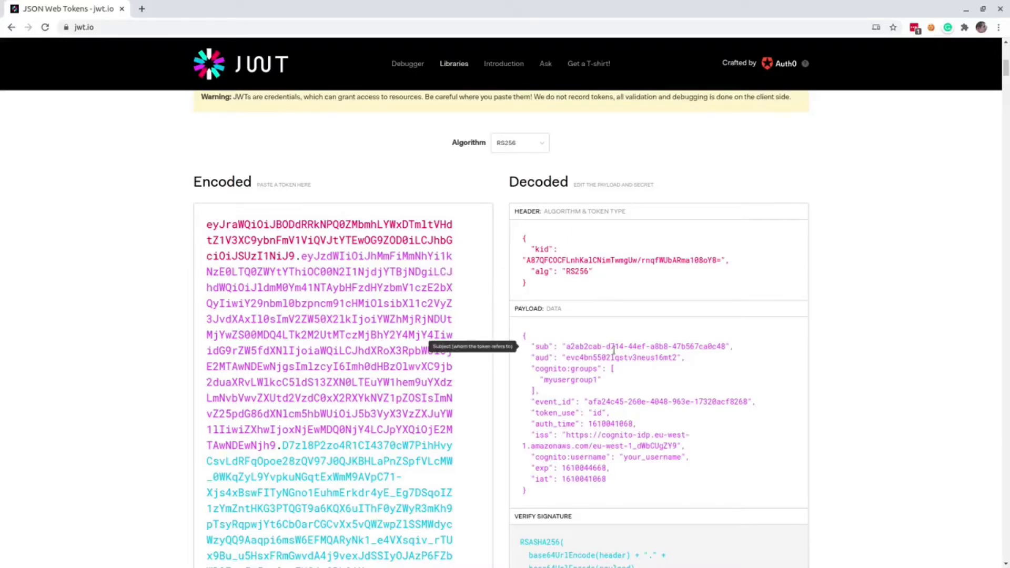
{"action": "scroll", "coordinate": [613, 351], "scroll_direction": "down", "scroll_amount": 1}
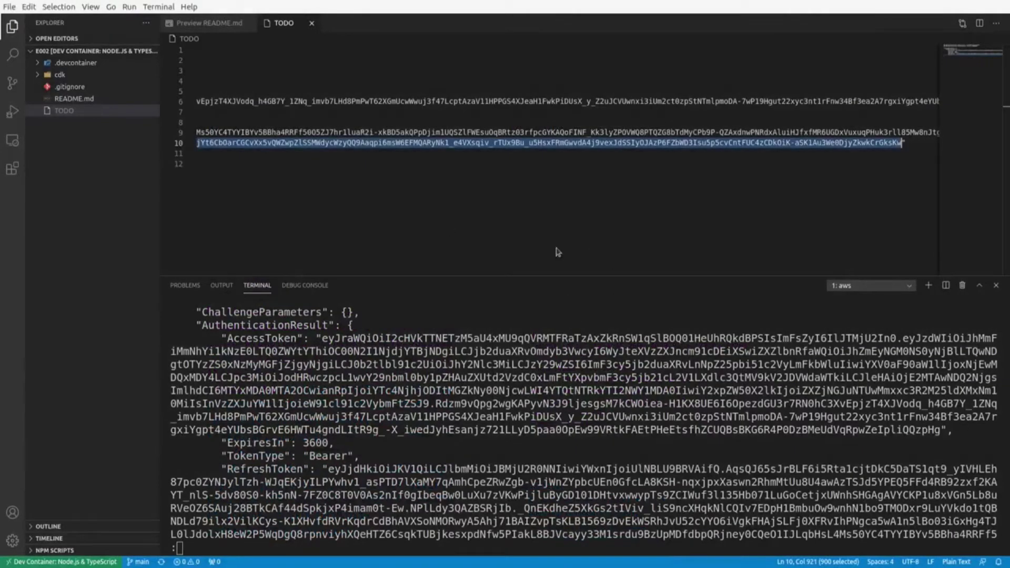
Copy the AccessToken value from TODO without its quotes and decode it on jwt.io in place of the ID token.
{"action": "left_click", "coordinate": [532, 102]}
{"action": "key", "text": "Home"}
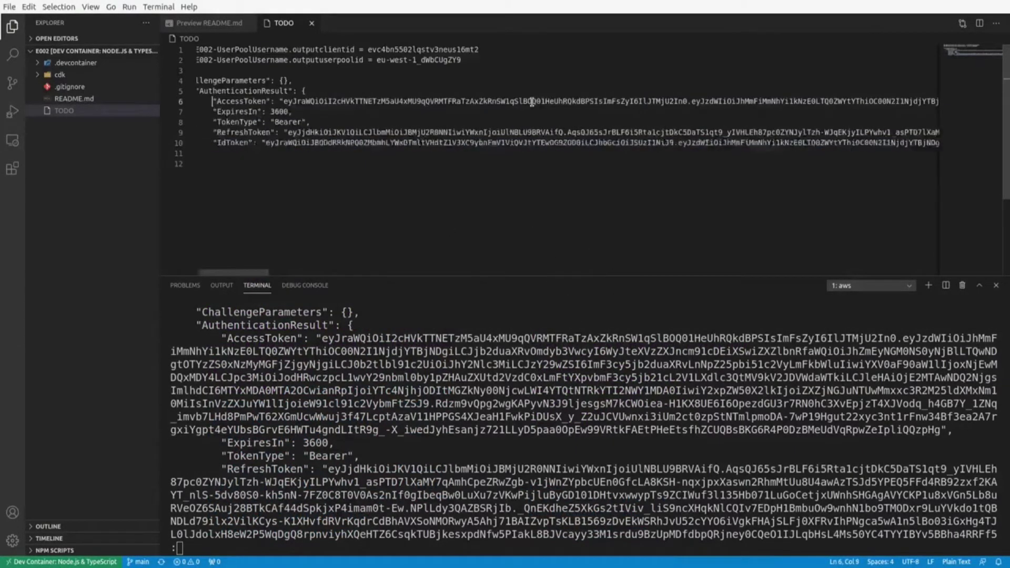
{"action": "key", "text": "ctrl+Right"}
{"action": "key", "text": "ctrl+Right"}
{"action": "key", "text": "ctrl+Right"}
{"action": "key", "text": "shift+End"}
{"action": "key", "text": "ctrl+c"}
{"action": "key", "text": "shift+Left"}
{"action": "key", "text": "shift+Left"}
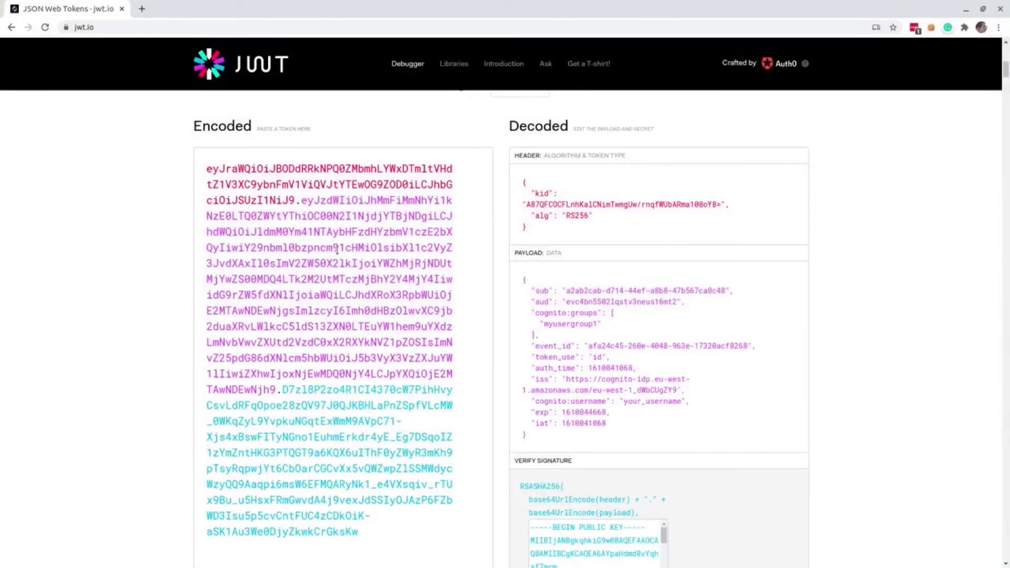
{"action": "key", "text": "ctrl+a"}
{"action": "key", "text": "ctrl+v"}
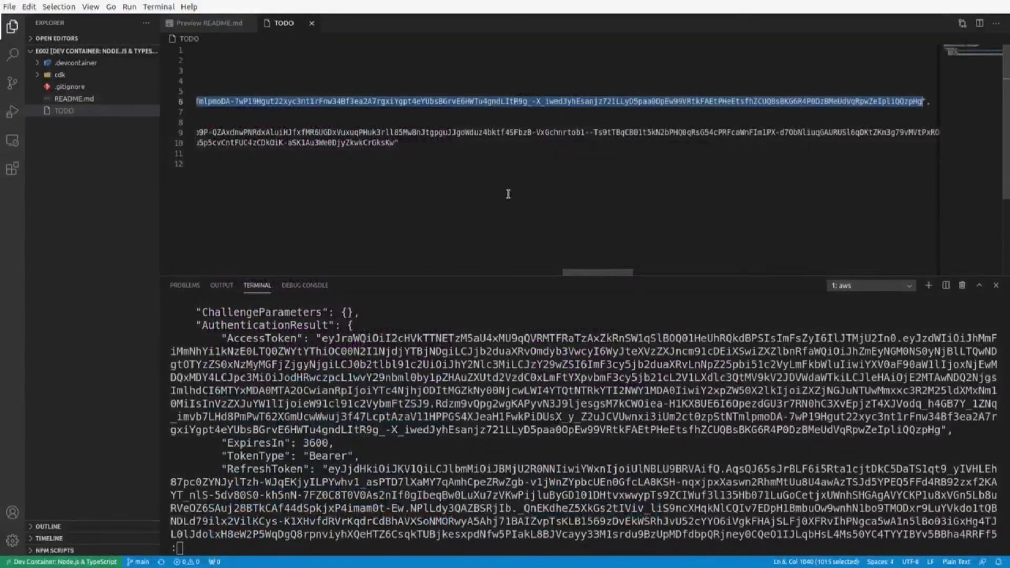
Leave the sign-in output pager, copy the README's get-user command to the terminal prompt, and delete its <value> placeholder.
{"action": "left_click", "coordinate": [218, 22]}
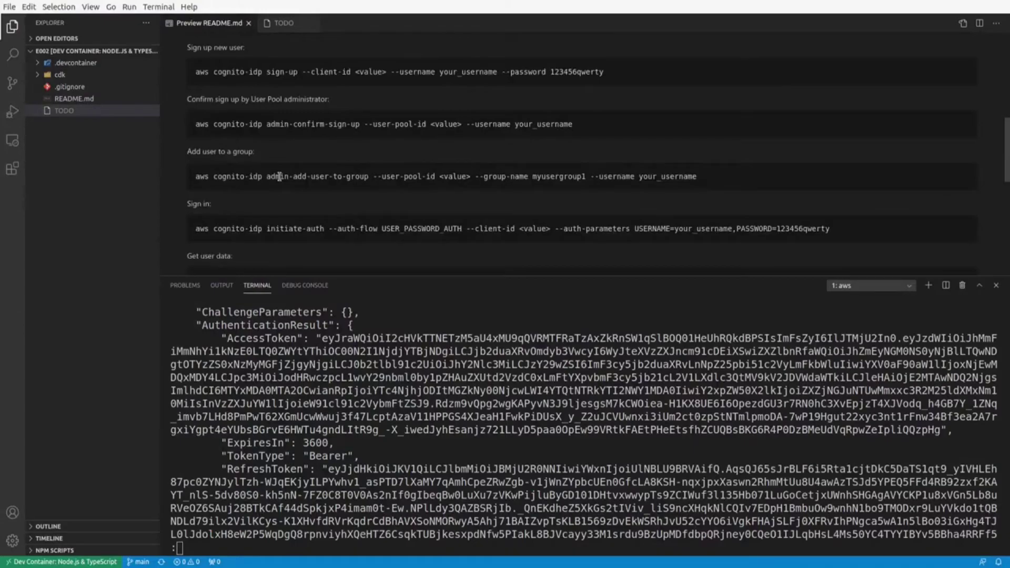
{"action": "scroll", "coordinate": [279, 176], "scroll_direction": "down", "scroll_amount": 2}
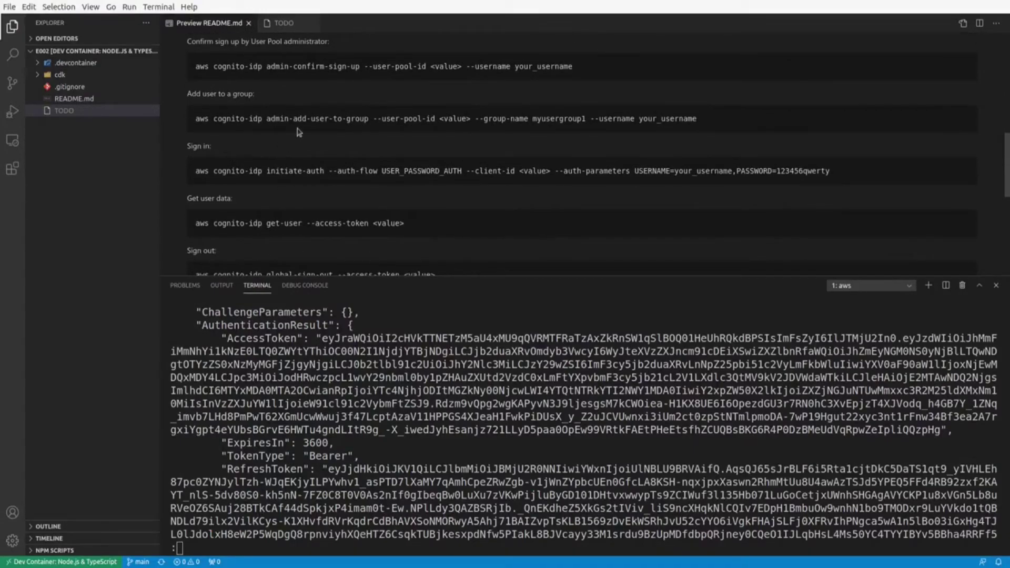
{"action": "scroll", "coordinate": [295, 152], "scroll_direction": "down", "scroll_amount": 3}
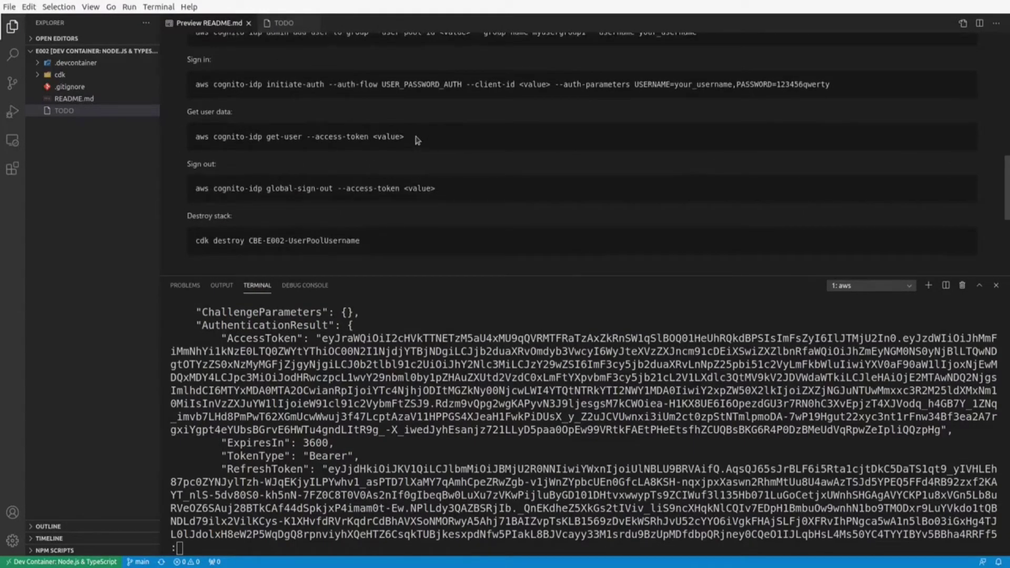
{"action": "left_click_drag", "start_coordinate": [417, 140], "coordinate": [195, 138]}
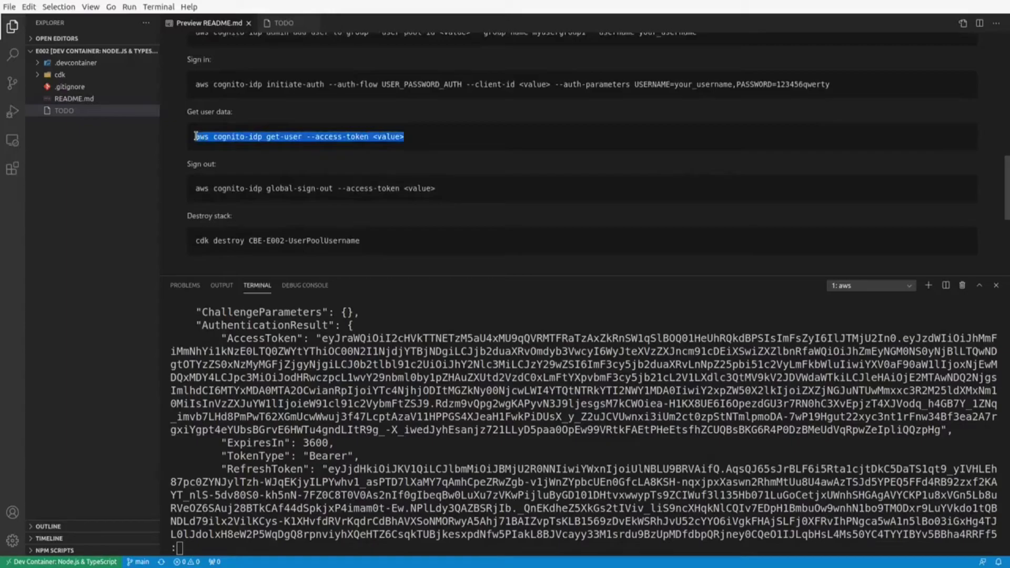
{"action": "left_click", "coordinate": [579, 488]}
{"action": "key", "text": "q"}
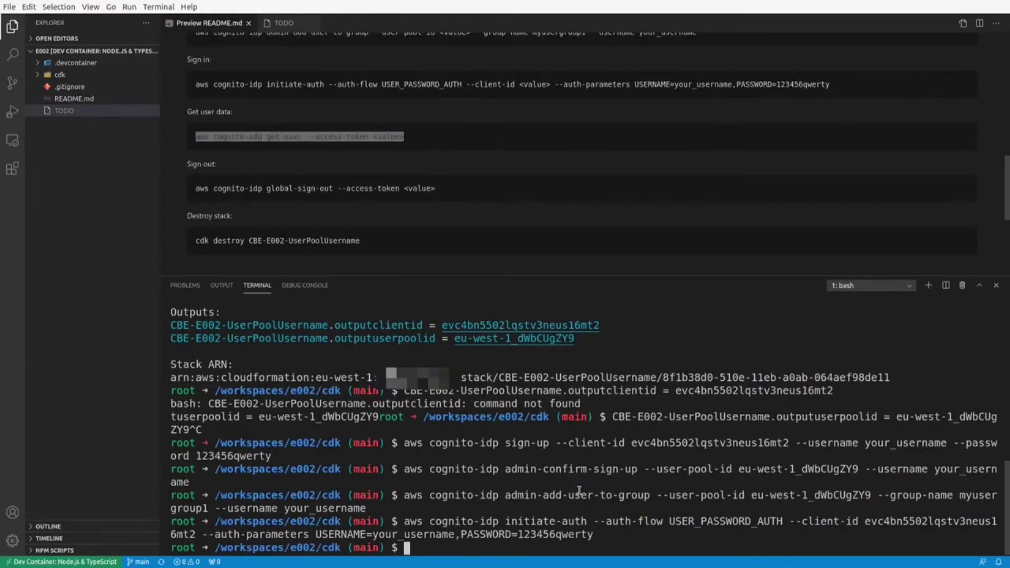
{"action": "key", "text": "ctrl+shift+v"}
{"action": "key", "text": "BackSpace"}
{"action": "key", "text": "BackSpace"}
{"action": "key", "text": "BackSpace"}
{"action": "key", "text": "BackSpace"}
{"action": "key", "text": "BackSpace"}
{"action": "key", "text": "BackSpace"}
{"action": "key", "text": "BackSpace"}
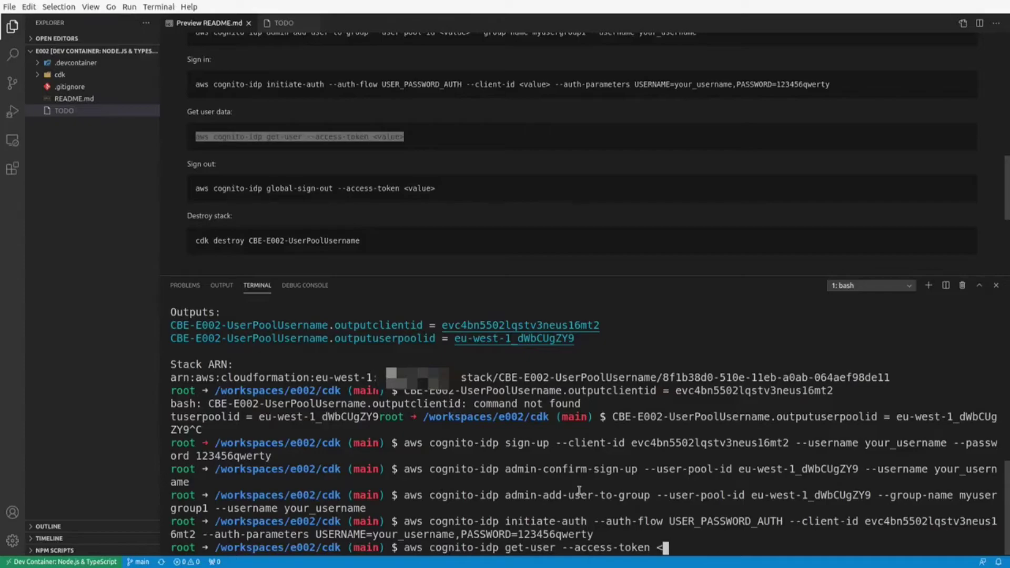
Insert the access token saved in TODO after --access-token, run the get-user command, and leave the output pager.
{"action": "left_click", "coordinate": [288, 24]}
{"action": "left_click", "coordinate": [759, 515]}
{"action": "key", "text": "ctrl+shift+v"}
{"action": "key", "text": "Return"}
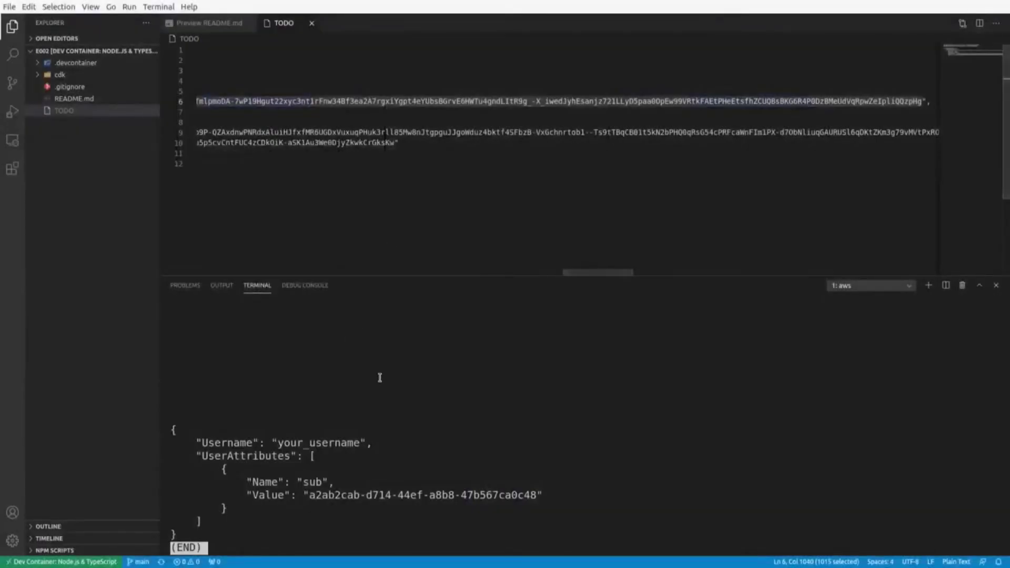
{"action": "key", "text": "q"}
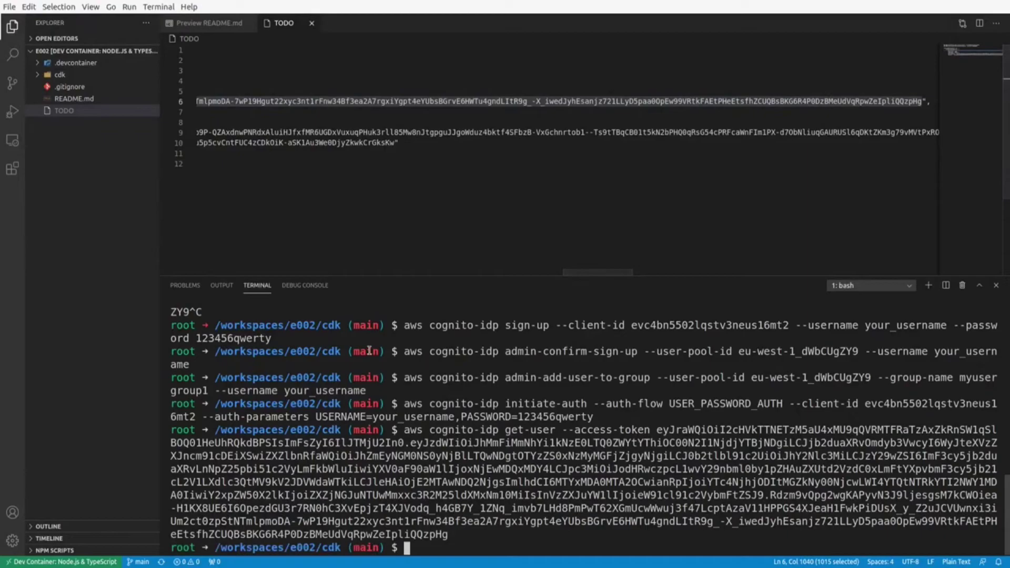
Copy the README's initiate-auth command with its password parameter to the terminal prompt again for a second sign-in.
{"action": "left_click", "coordinate": [209, 23]}
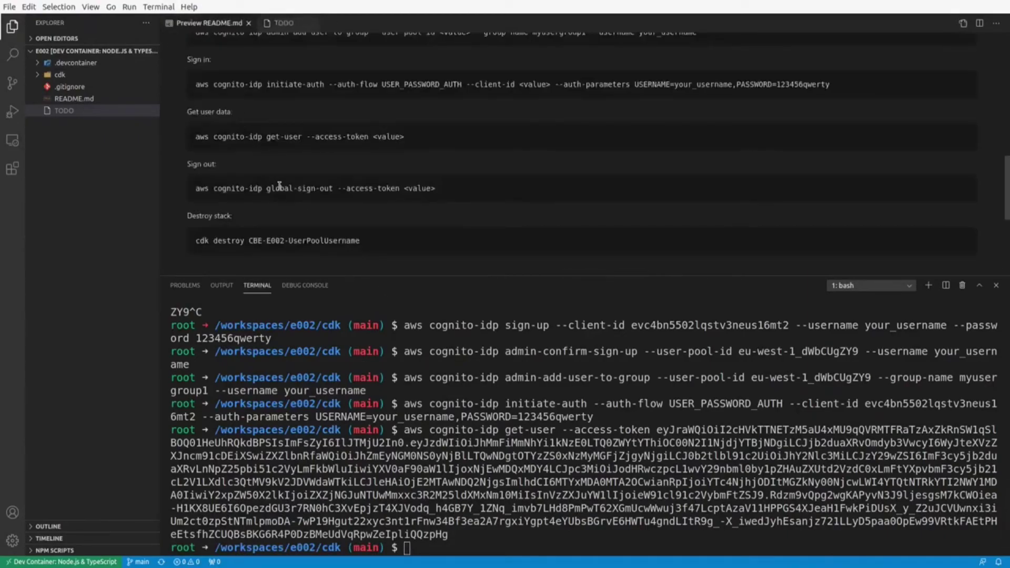
{"action": "scroll", "coordinate": [340, 167], "scroll_direction": "up", "scroll_amount": 2}
{"action": "left_click_drag", "start_coordinate": [836, 142], "coordinate": [194, 143]}
{"action": "key", "text": "ctrl+c"}
{"action": "left_click", "coordinate": [542, 536]}
{"action": "key", "text": "ctrl+v"}
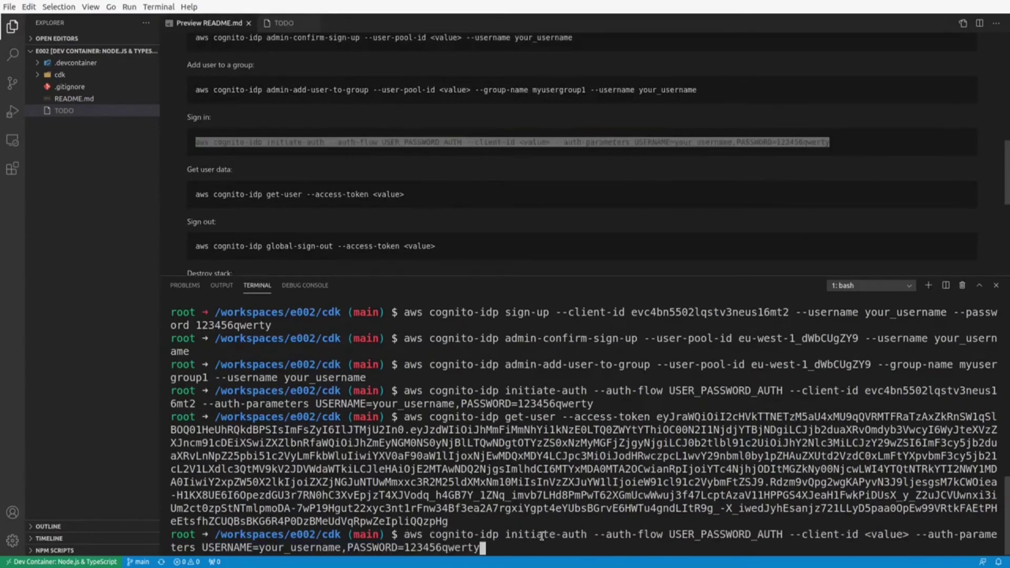
Delete the <value> client ID placeholder from the second initiate-auth command.
{"action": "key", "text": "ctrl+Left"}
{"action": "key", "text": "ctrl+Left"}
{"action": "key", "text": "ctrl+Left"}
{"action": "key", "text": "ctrl+Left"}
{"action": "key", "text": "ctrl+Left"}
{"action": "key", "text": "ctrl+Left"}
{"action": "key", "text": "ctrl+Left"}
{"action": "key", "text": "ctrl+Left"}
{"action": "key", "text": "Delete"}
{"action": "key", "text": "Delete"}
{"action": "key", "text": "Delete"}
{"action": "key", "text": "Delete"}
{"action": "key", "text": "Delete"}
{"action": "key", "text": "Delete"}
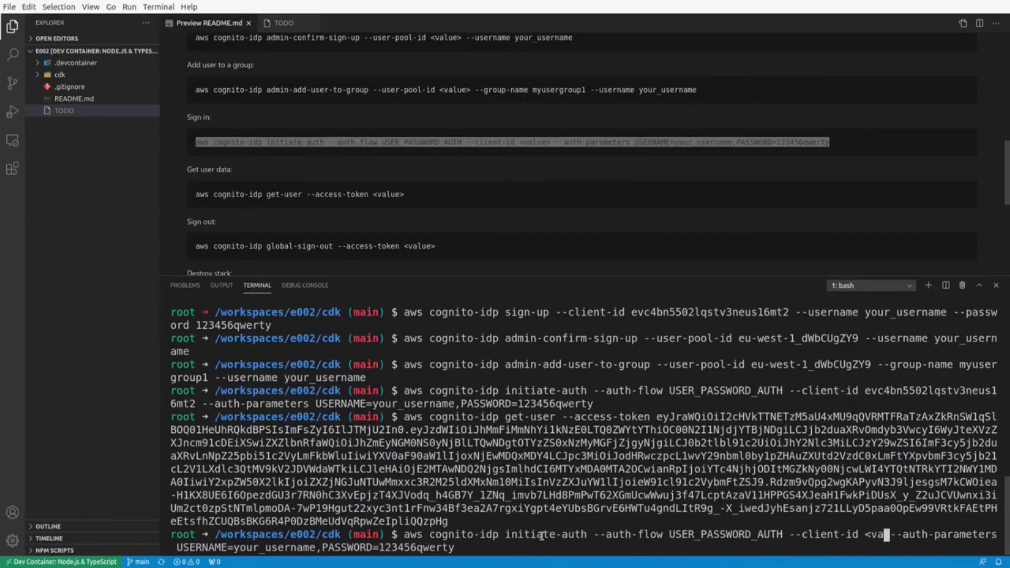
{"action": "key", "text": "BackSpace"}
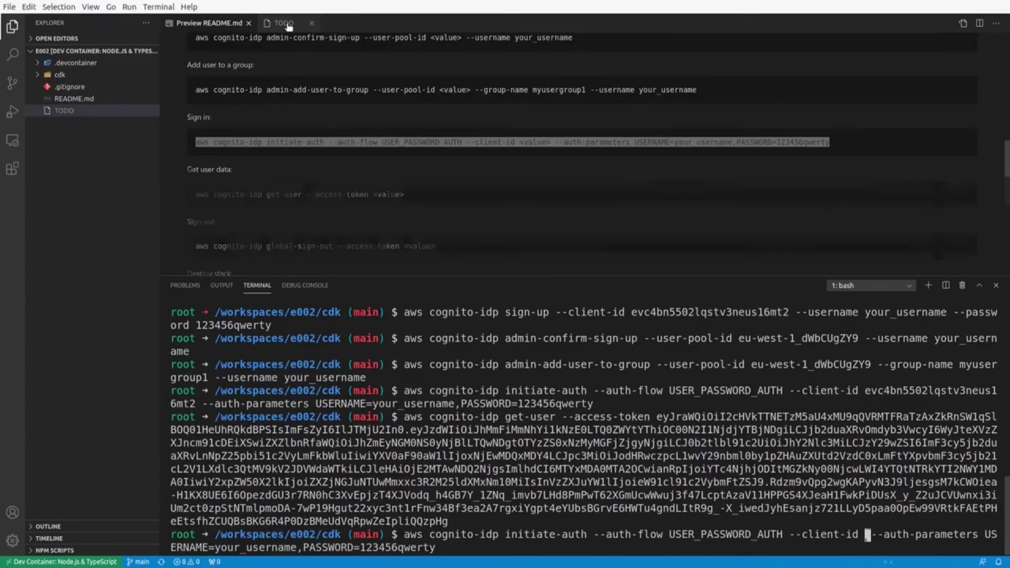
Insert the user pool client ID saved in TODO after --client-id and run the second initiate-auth command.
{"action": "left_click", "coordinate": [281, 23]}
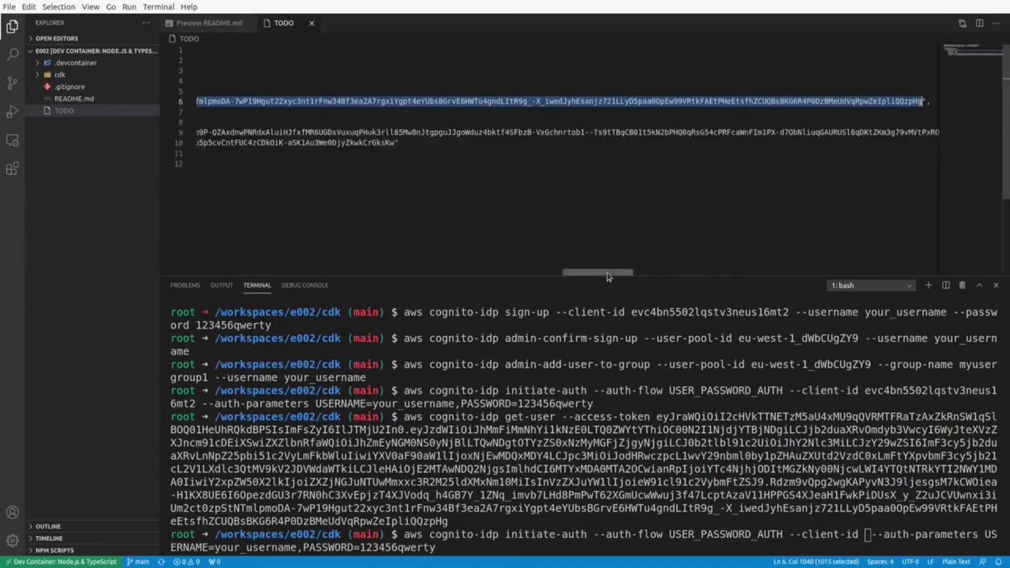
{"action": "left_click_drag", "start_coordinate": [604, 273], "coordinate": [169, 304]}
{"action": "double_click", "coordinate": [414, 49]}
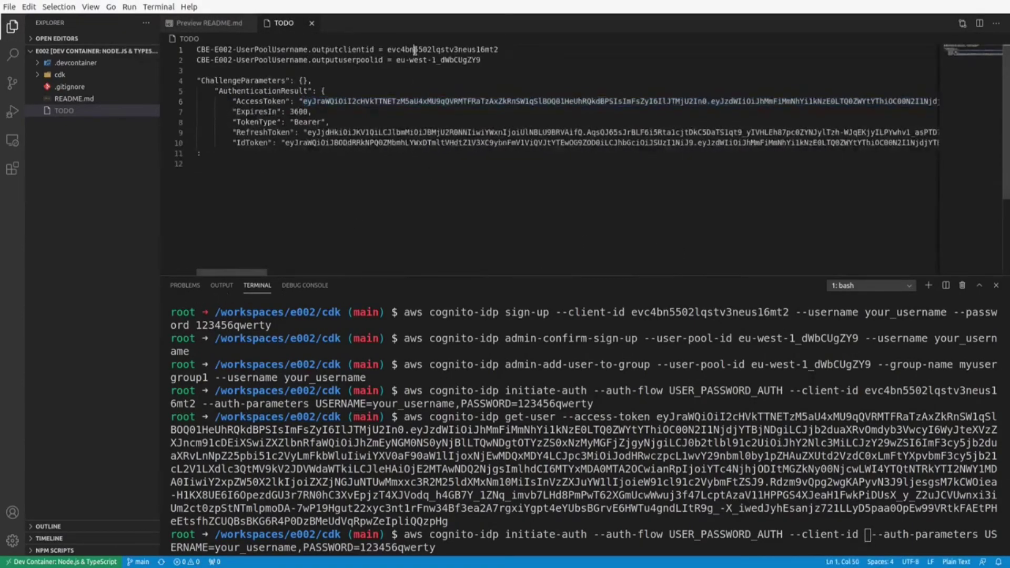
{"action": "key", "text": "ctrl+c"}
{"action": "left_click", "coordinate": [690, 479]}
{"action": "key", "text": "ctrl+v"}
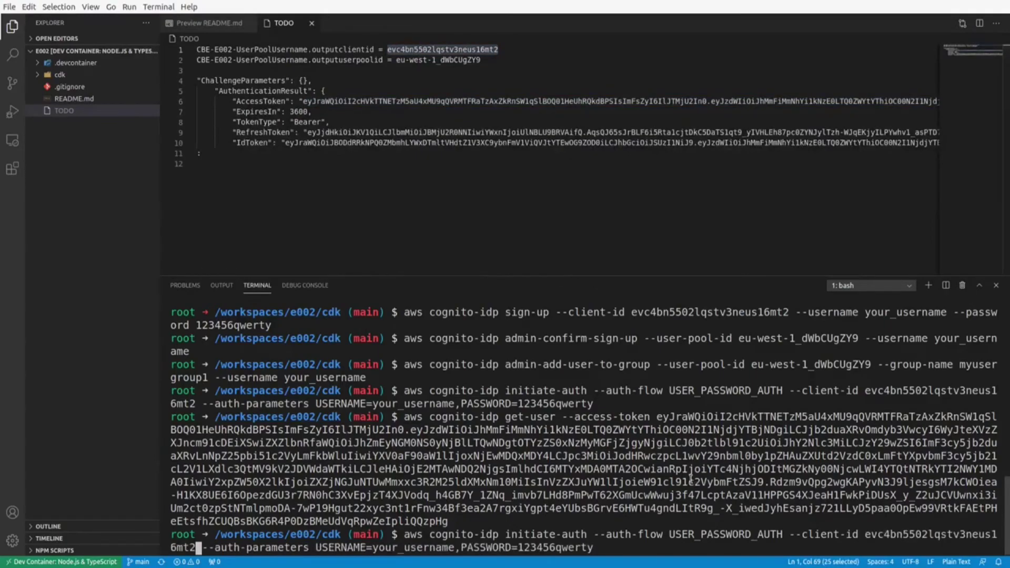
{"action": "key", "text": "Return"}
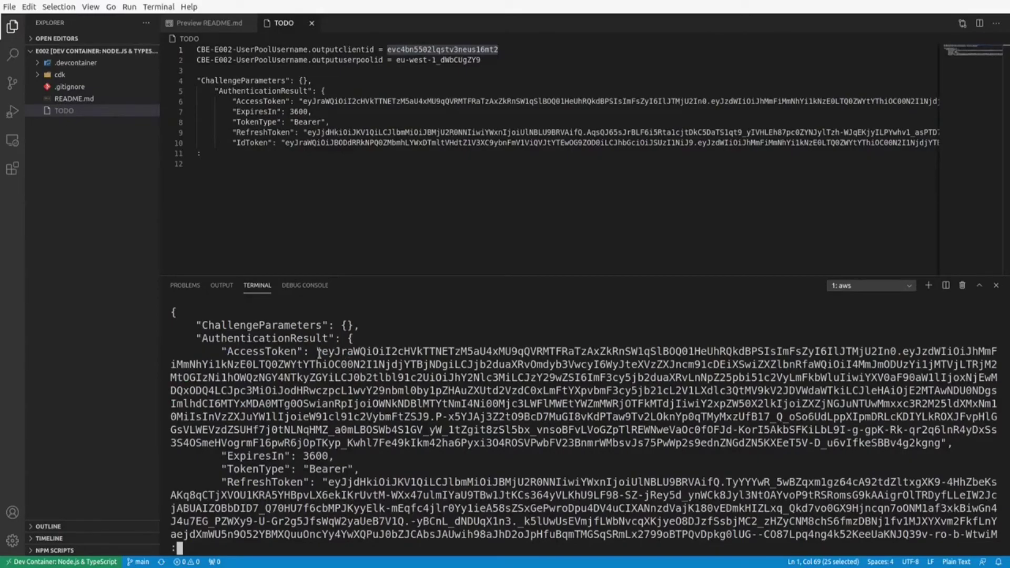
Copy the new access token from the sign-in output to a new line at the end of TODO.
{"action": "left_click_drag", "start_coordinate": [321, 351], "coordinate": [940, 443]}
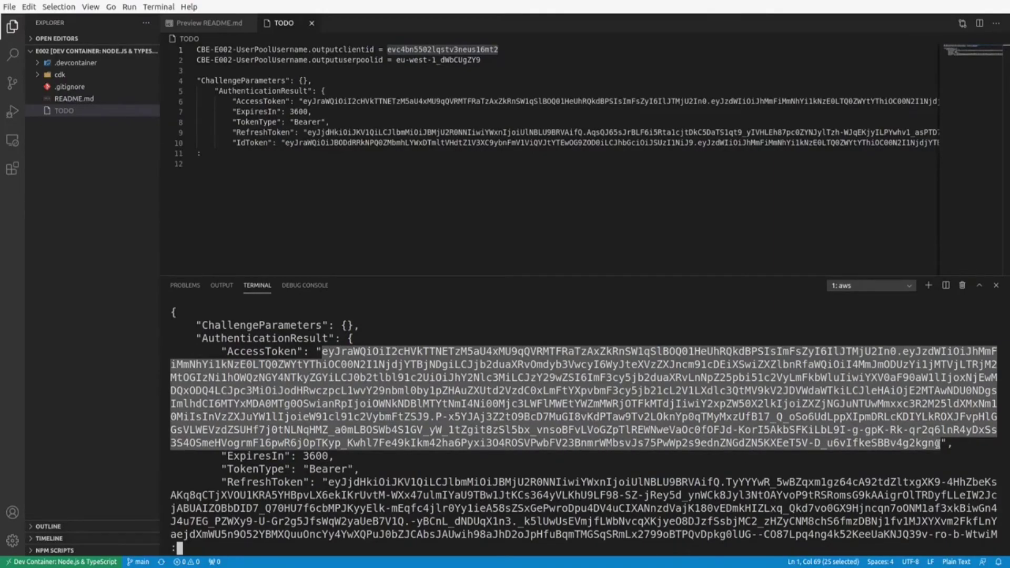
{"action": "left_click", "coordinate": [361, 201]}
{"action": "key", "text": "Return"}
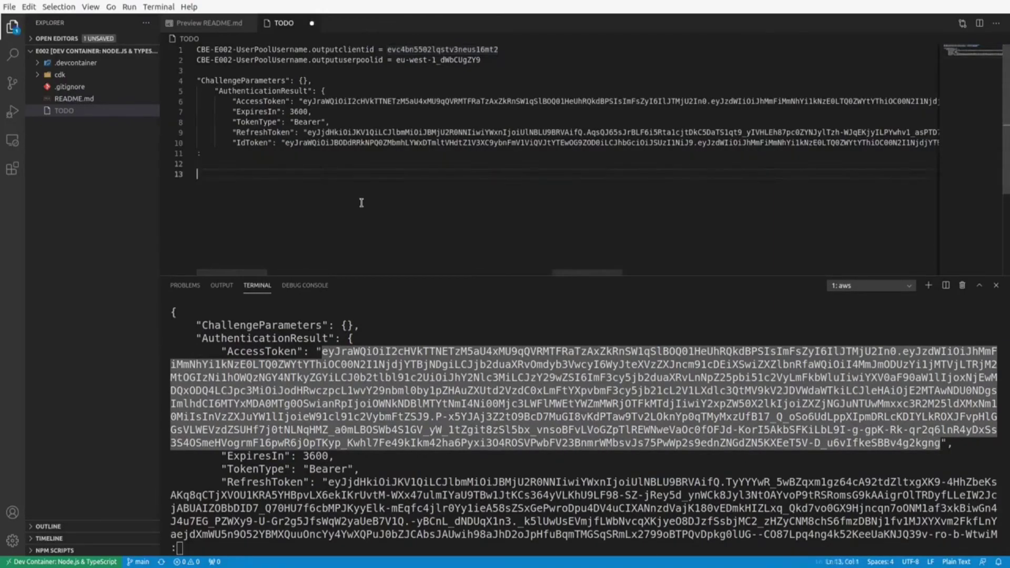
{"action": "key", "text": "ctrl+v"}
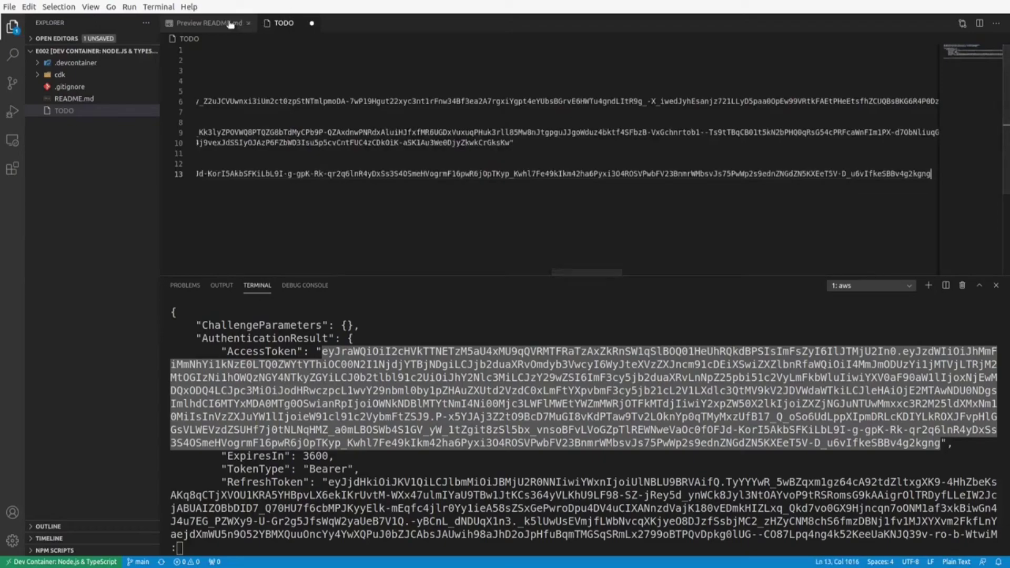
Copy the README's global-sign-out command, leave the sign-in output pager, insert the command at the prompt and delete its <value> placeholder.
{"action": "left_click", "coordinate": [207, 24]}
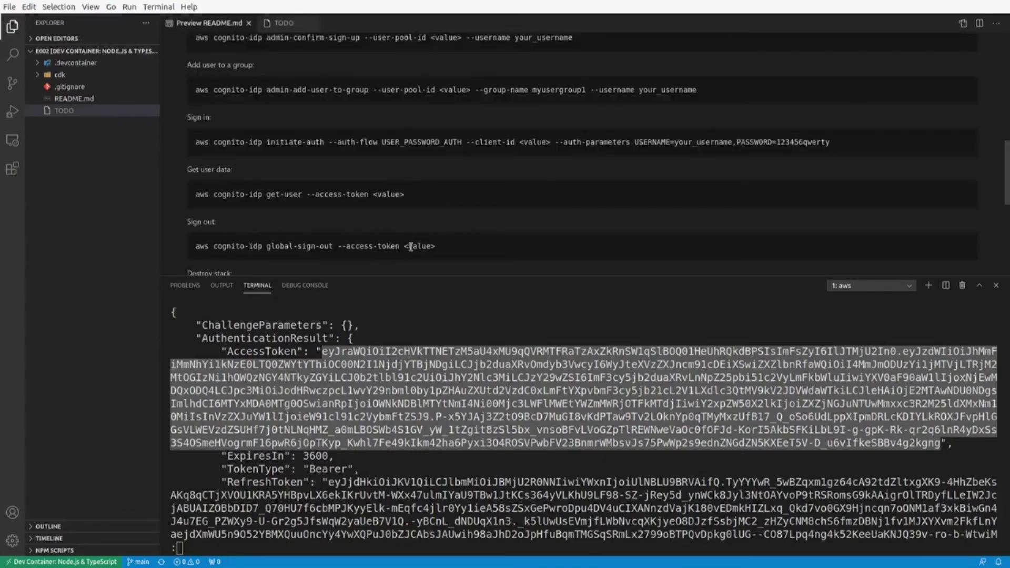
{"action": "left_click_drag", "start_coordinate": [445, 249], "coordinate": [195, 247]}
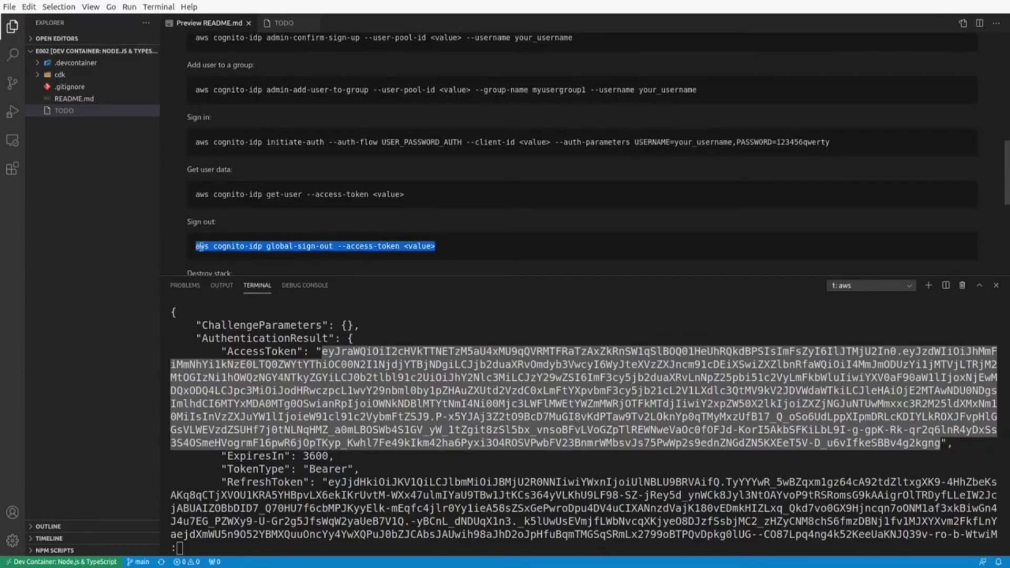
{"action": "left_click", "coordinate": [464, 460]}
{"action": "key", "text": "q"}
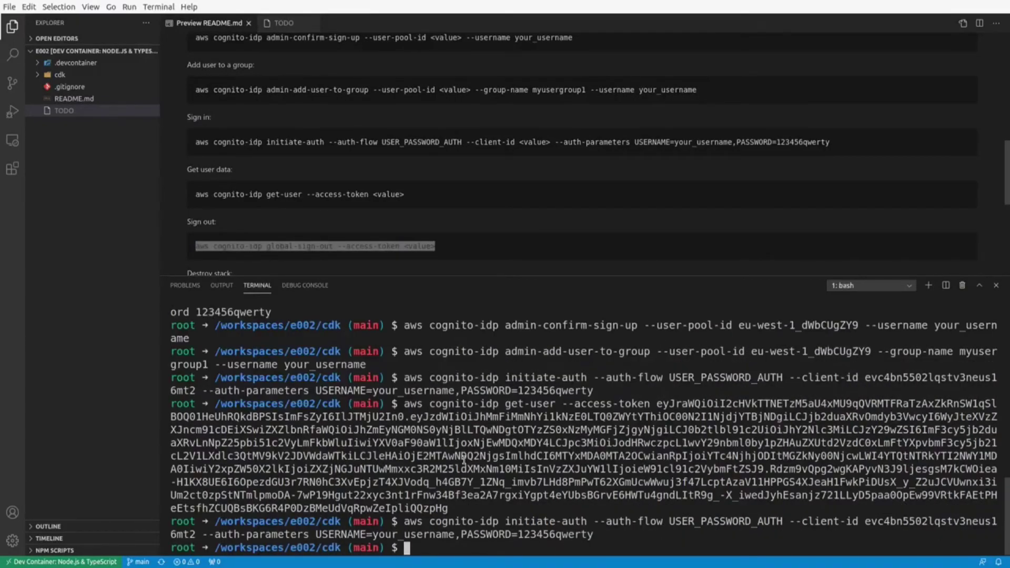
{"action": "key", "text": "ctrl+shift+v"}
{"action": "key", "text": "BackSpace"}
{"action": "key", "text": "BackSpace"}
{"action": "key", "text": "BackSpace"}
{"action": "key", "text": "BackSpace"}
{"action": "key", "text": "BackSpace"}
{"action": "key", "text": "BackSpace"}
{"action": "key", "text": "BackSpace"}
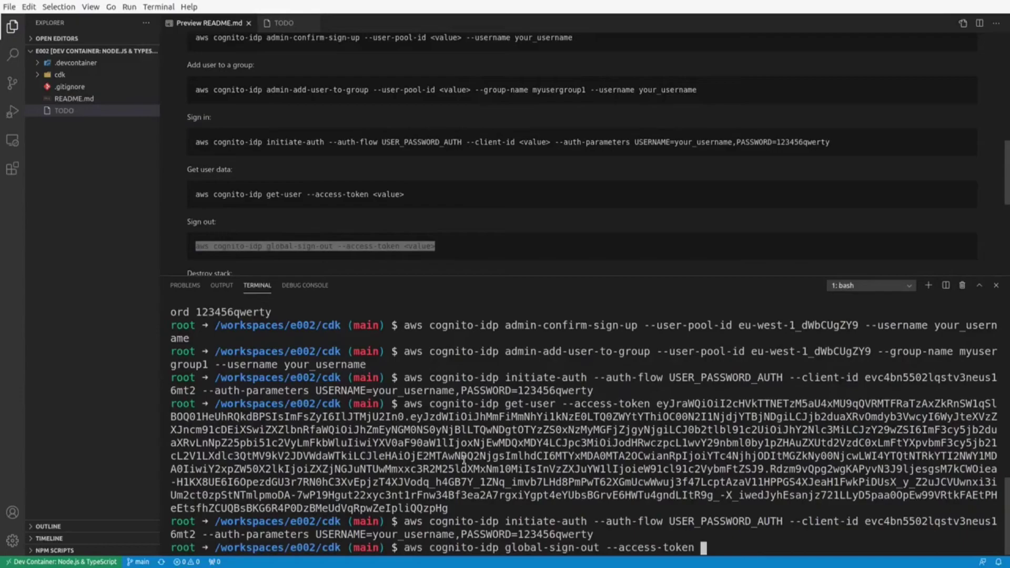
Insert the second sign-in's access token from the end of TODO after --access-token and run the global-sign-out command.
{"action": "left_click", "coordinate": [284, 23]}
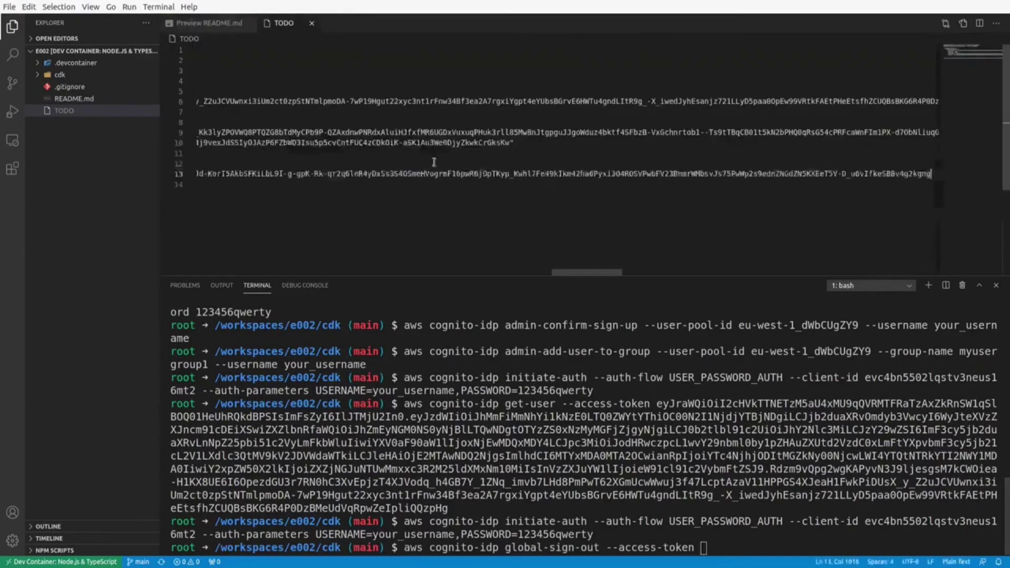
{"action": "double_click", "coordinate": [476, 173]}
{"action": "key", "text": "End"}
{"action": "key", "text": "shift+Home"}
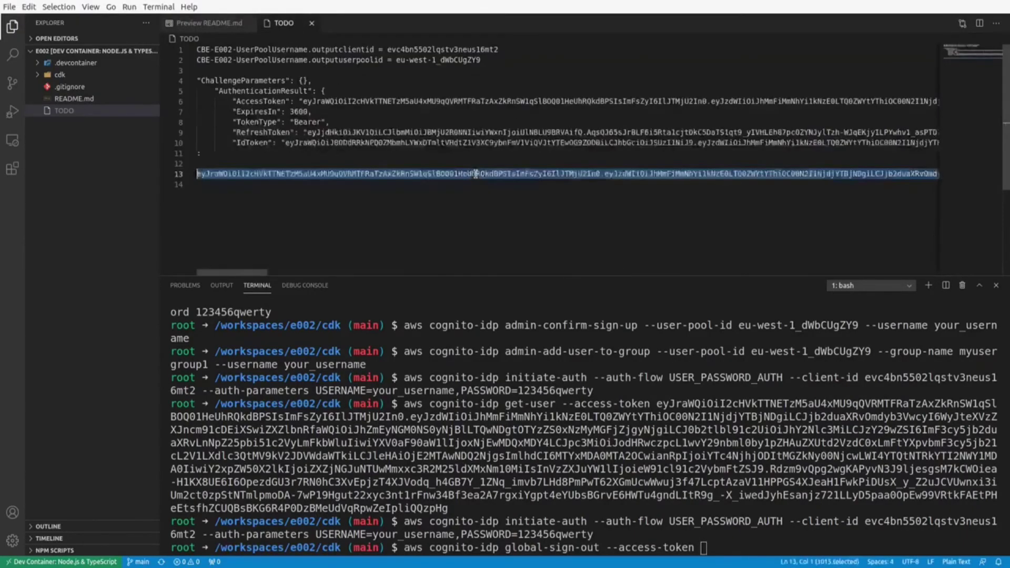
{"action": "key", "text": "ctrl+c"}
{"action": "left_click", "coordinate": [639, 404]}
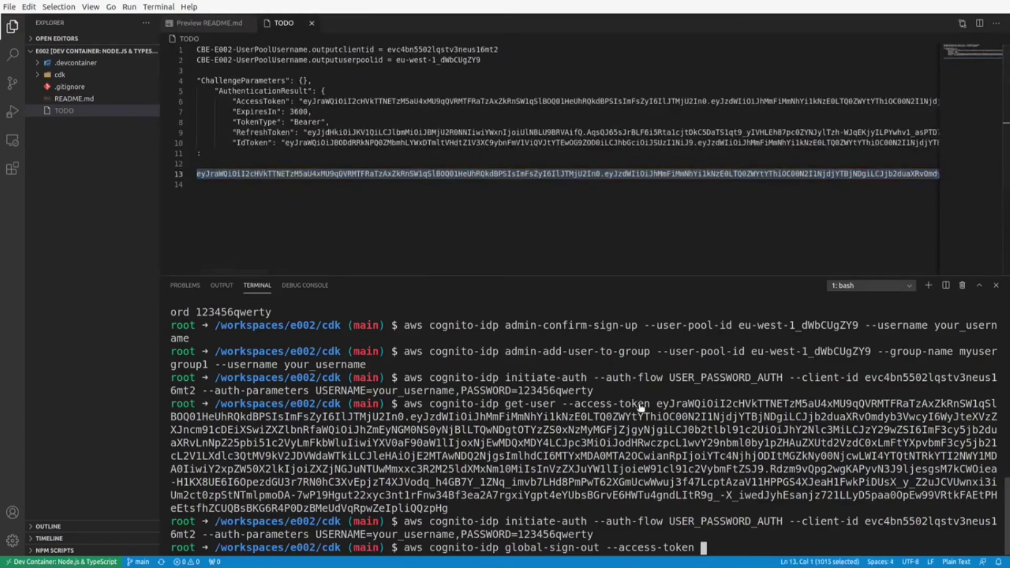
{"action": "key", "text": "ctrl+shift+v"}
{"action": "key", "text": "Return"}
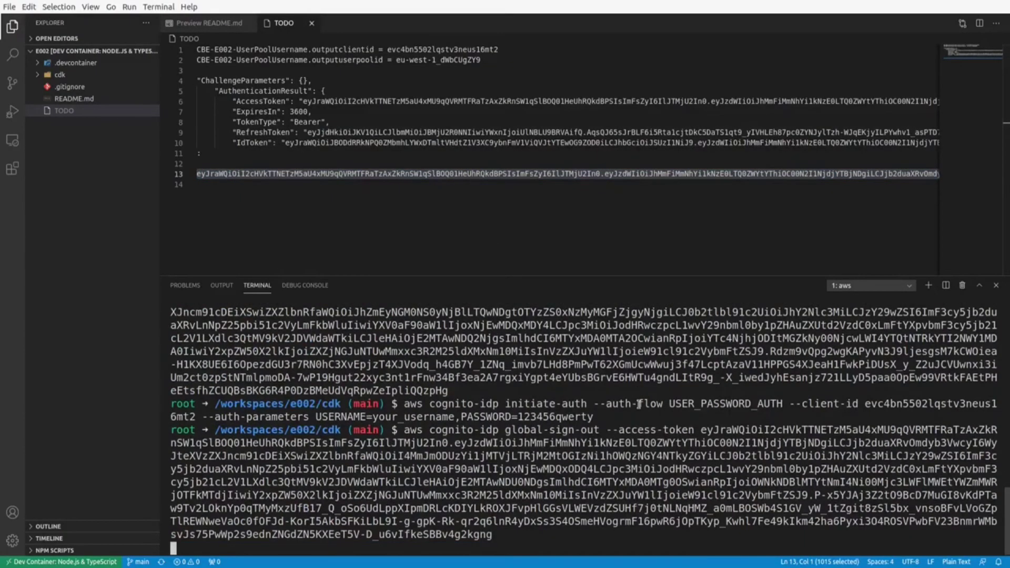
{"action": "key", "text": "q"}
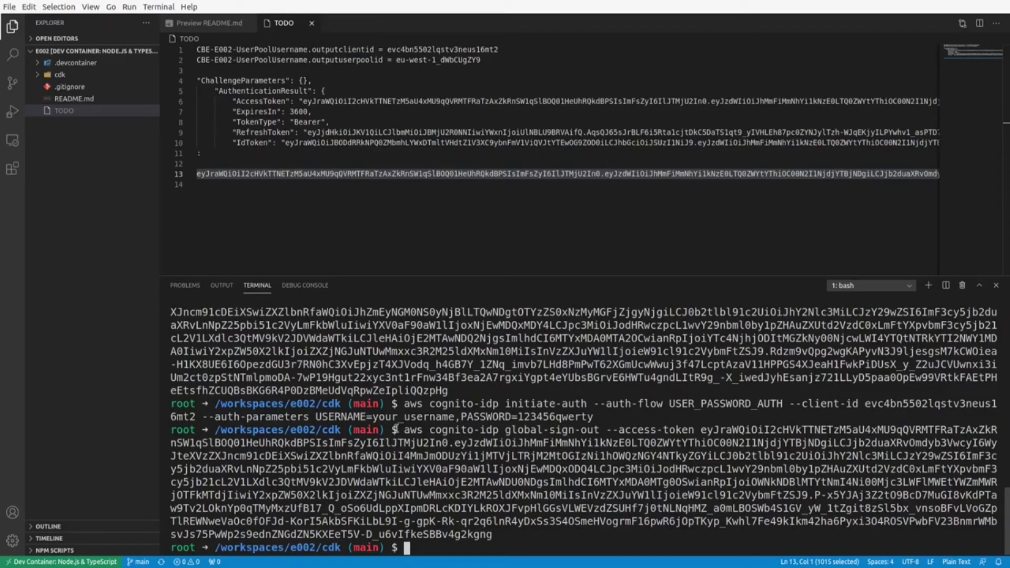
Copy the README's get-user command to the terminal prompt again and delete its <value> placeholder.
{"action": "left_click", "coordinate": [217, 22]}
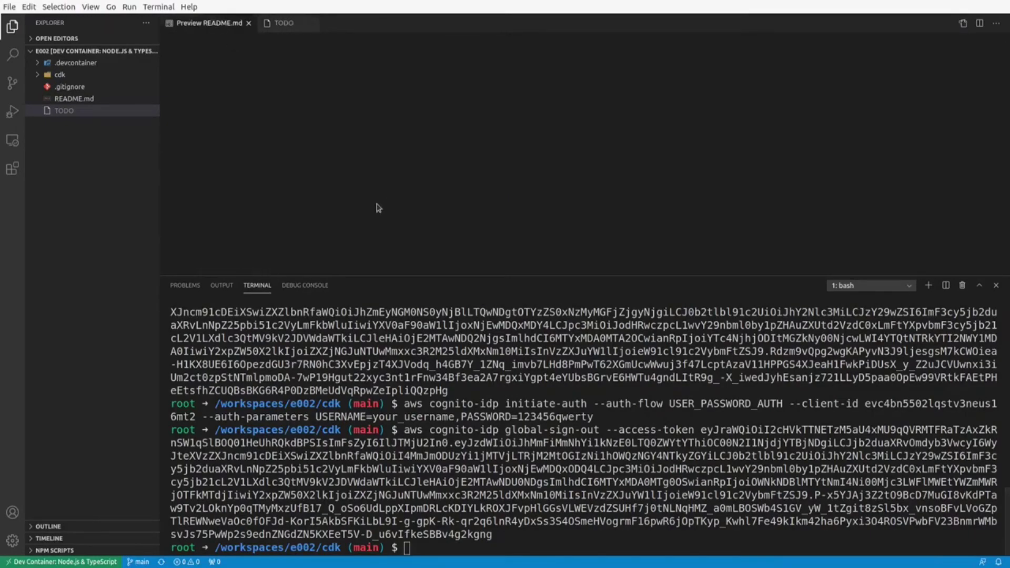
{"action": "scroll", "coordinate": [298, 234], "scroll_direction": "up", "scroll_amount": 1}
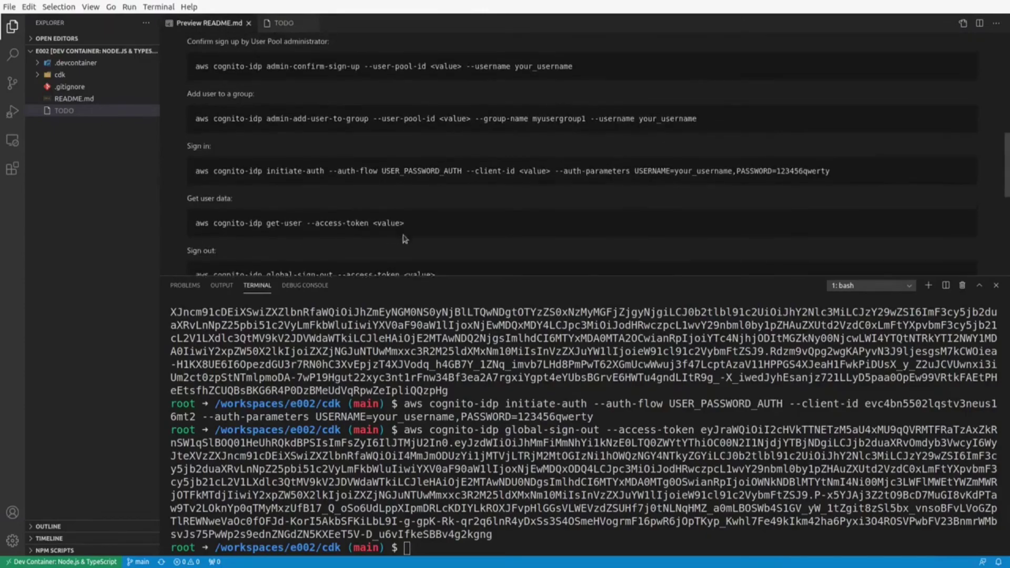
{"action": "left_click_drag", "start_coordinate": [404, 223], "coordinate": [196, 227]}
{"action": "key", "text": "ctrl+c"}
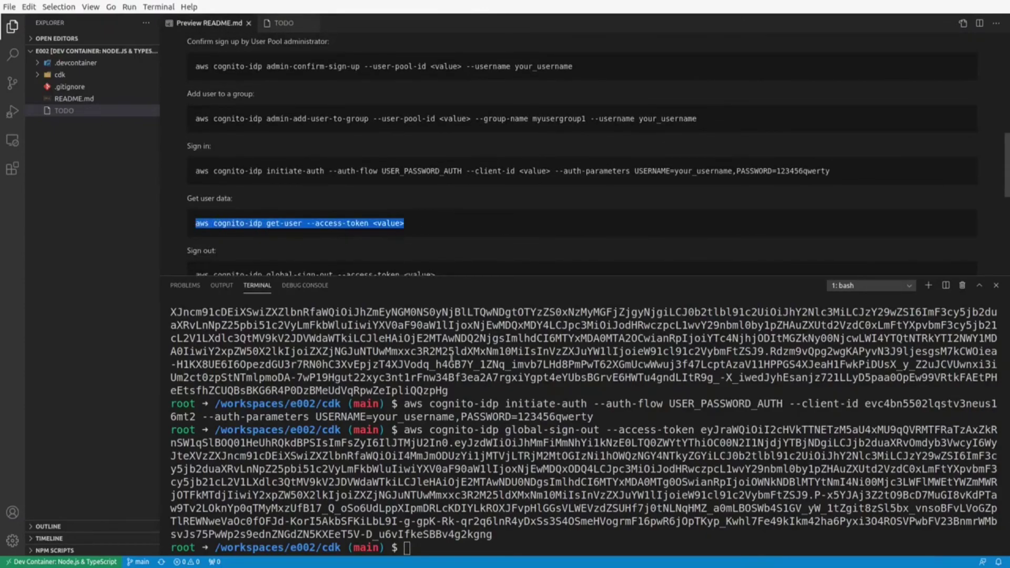
{"action": "left_click", "coordinate": [551, 451]}
{"action": "key", "text": "ctrl+shift+v"}
{"action": "key", "text": "BackSpace"}
{"action": "key", "text": "BackSpace"}
{"action": "key", "text": "BackSpace"}
{"action": "key", "text": "BackSpace"}
{"action": "key", "text": "BackSpace"}
{"action": "key", "text": "BackSpace"}
{"action": "key", "text": "BackSpace"}
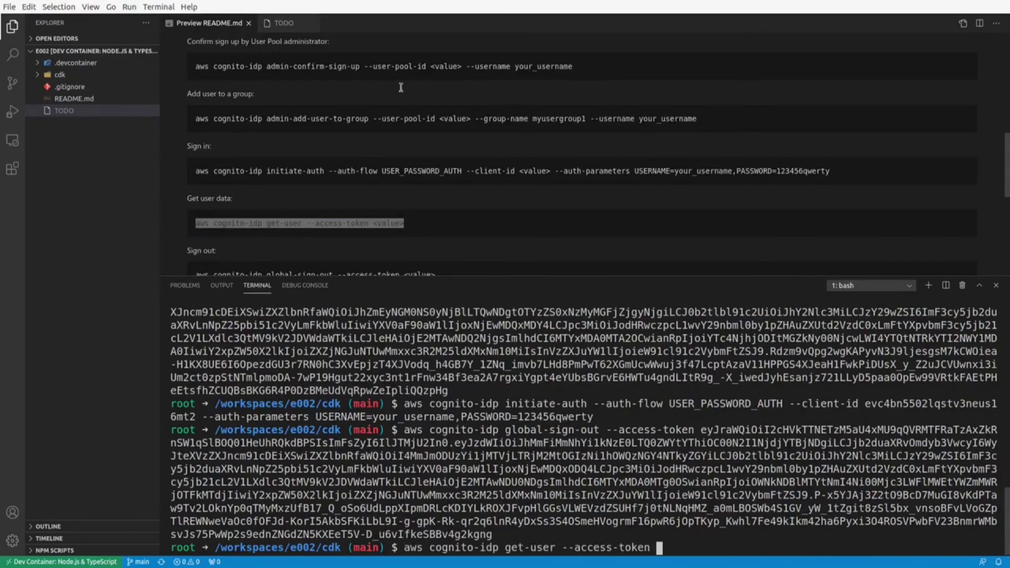
Insert the first sign-in's AccessToken value from TODO after --access-token and run the get-user command again.
{"action": "left_click", "coordinate": [277, 23]}
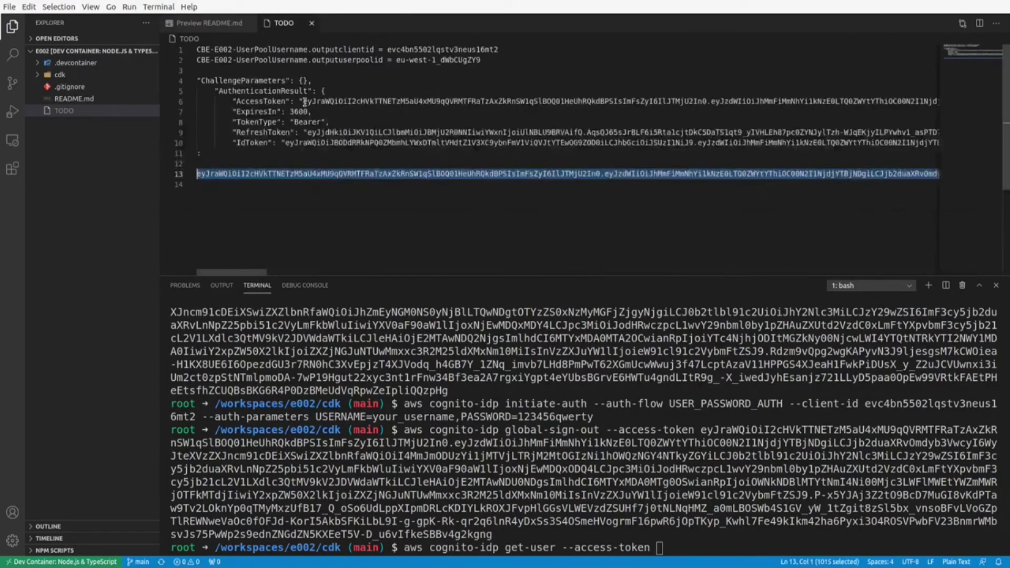
{"action": "left_click", "coordinate": [304, 101]}
{"action": "key", "text": "ctrl+shift+Right"}
{"action": "key", "text": "shift+End"}
{"action": "key", "text": "shift+Left"}
{"action": "key", "text": "shift+Left"}
{"action": "key", "text": "ctrl+c"}
{"action": "left_click", "coordinate": [756, 545]}
{"action": "key", "text": "ctrl+v"}
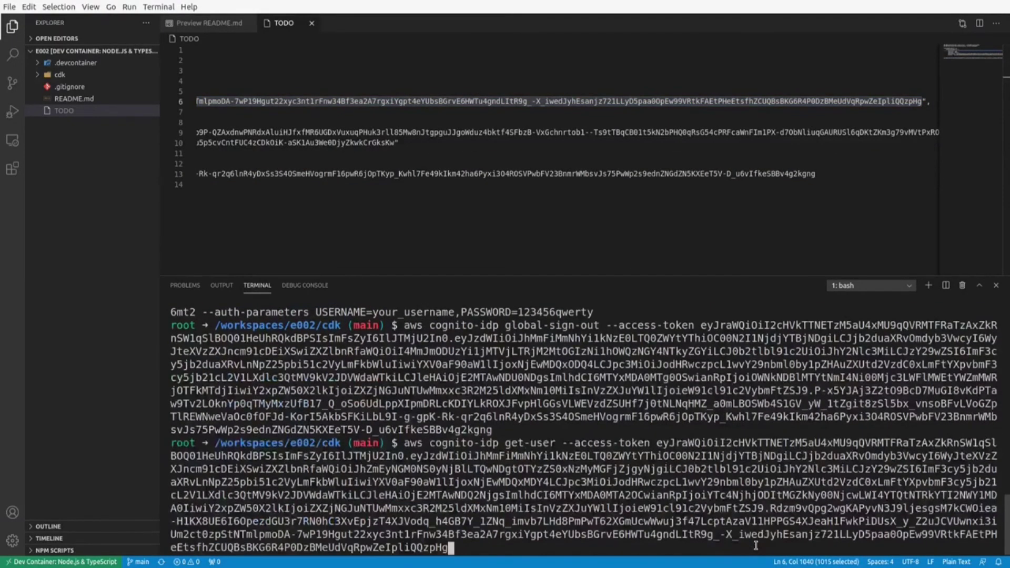
{"action": "key", "text": "Return"}
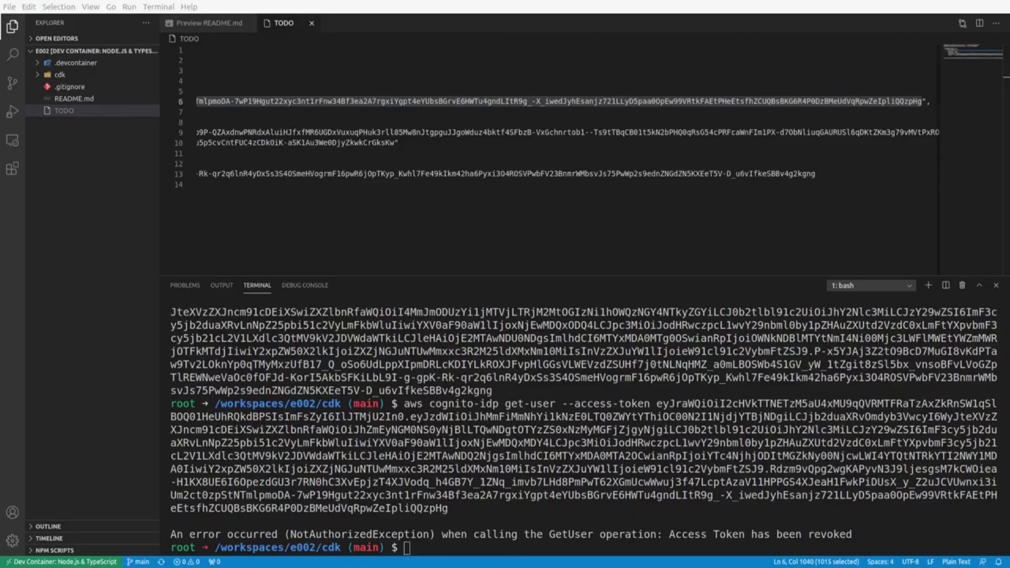
Run the README's cdk destroy CBE-E002-UserPoolUsername command in the terminal and answer y to delete the stack.
{"action": "key", "text": "ctrl+Page_Up"}
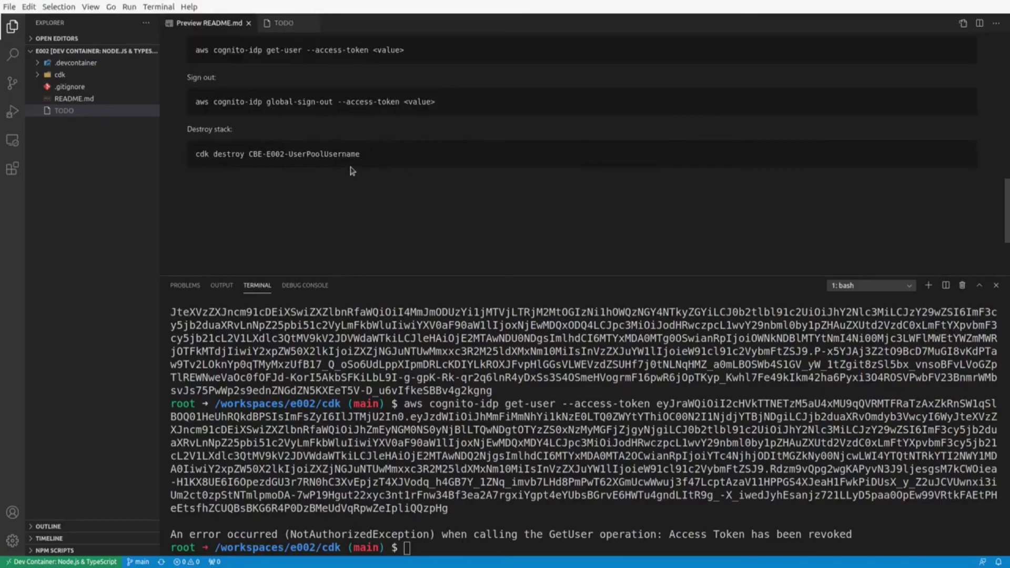
{"action": "left_click_drag", "start_coordinate": [361, 154], "coordinate": [196, 154]}
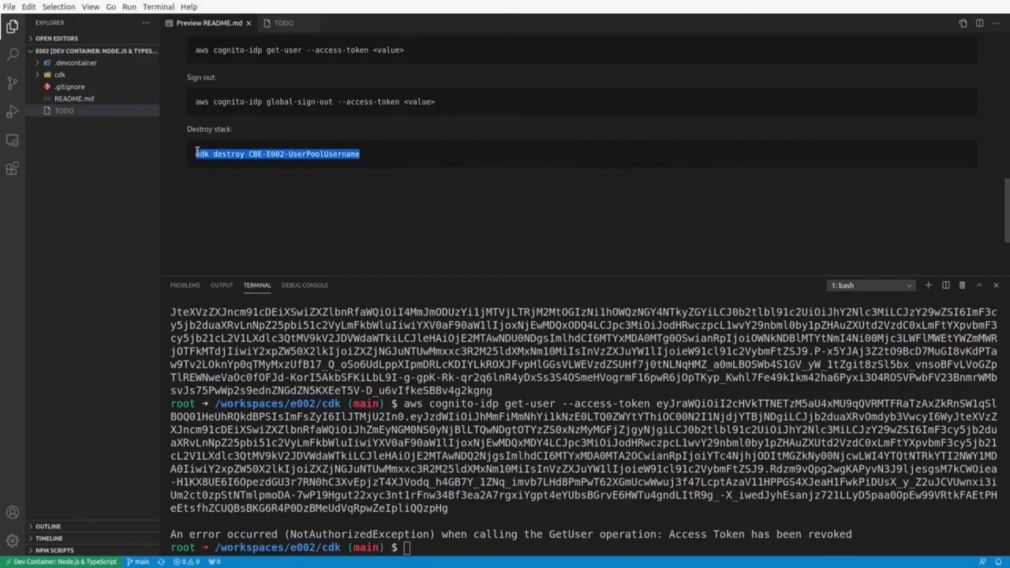
{"action": "left_click", "coordinate": [585, 508]}
{"action": "key", "text": "ctrl+shift+v"}
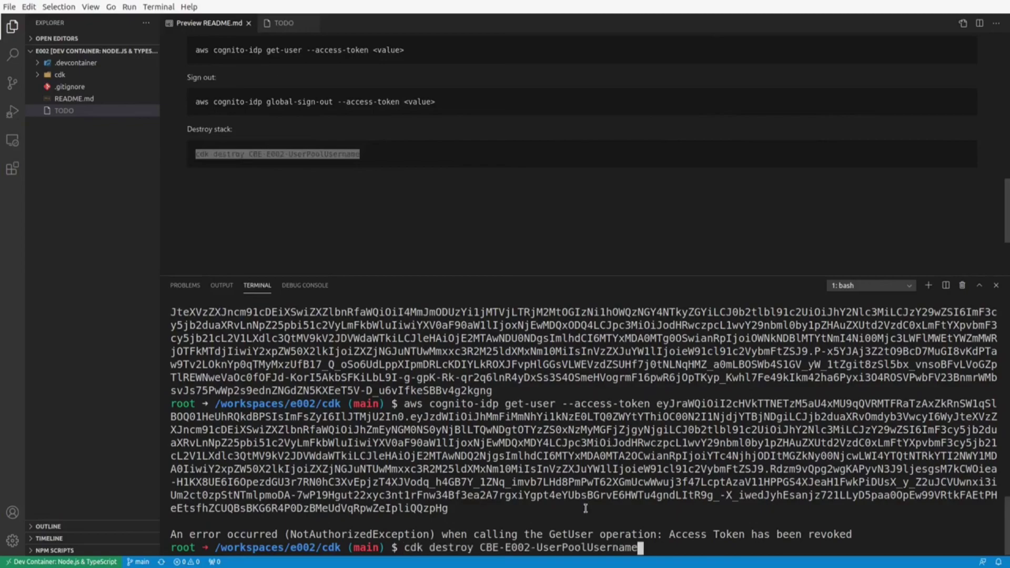
{"action": "key", "text": "Return"}
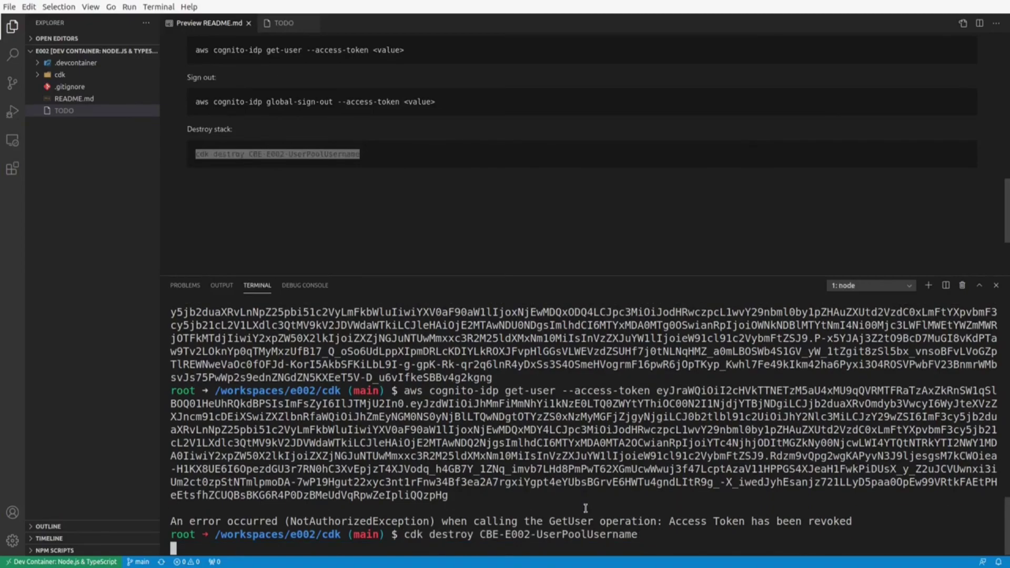
{"action": "type", "text": "y"}
{"action": "key", "text": "Return"}
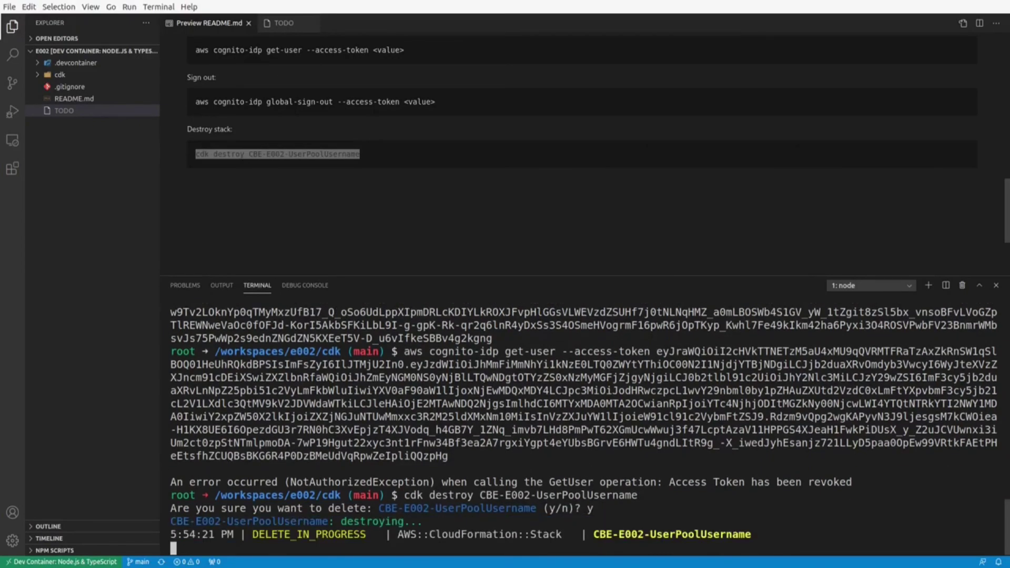